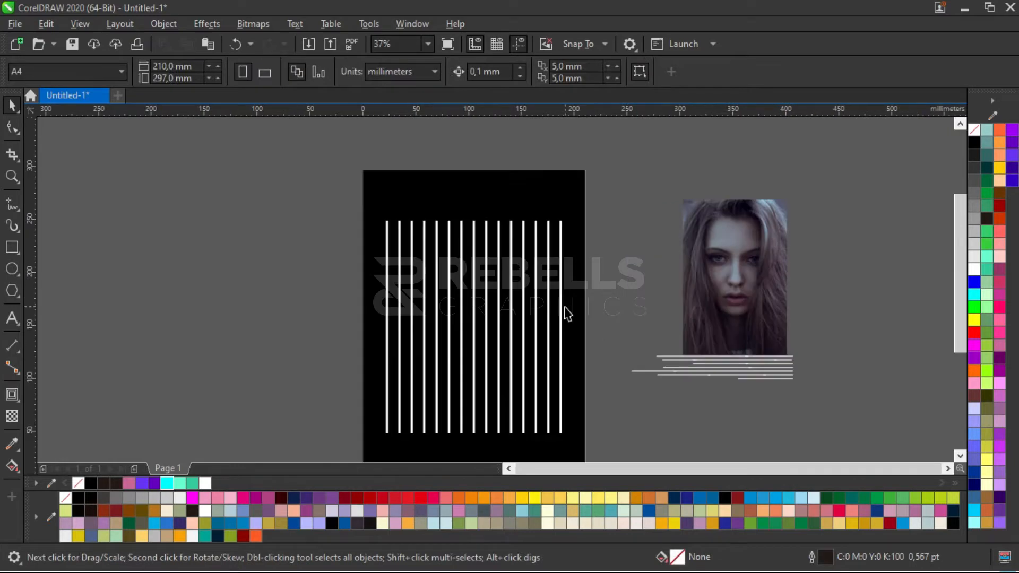
Place a copy of the rightmost vertical line, rotated 90 degrees, horizontally across the upper part of the vertical lines.
{"action": "left_click_drag", "start_coordinate": [561, 305], "coordinate": [603, 304]}
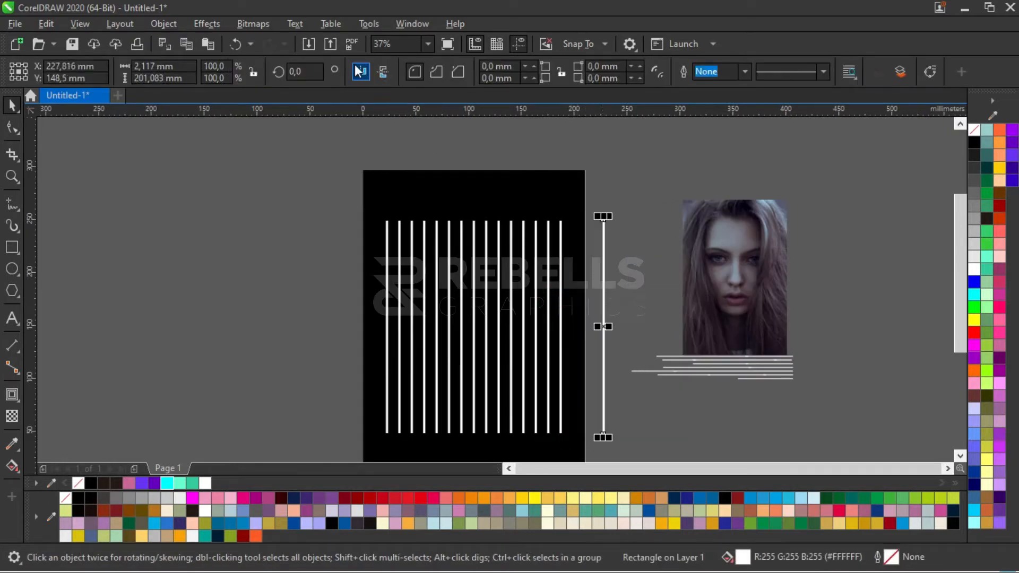
{"action": "double_click", "coordinate": [305, 72]}
{"action": "key", "text": "Return"}
{"action": "left_click_drag", "start_coordinate": [590, 329], "coordinate": [459, 234]}
{"action": "scroll", "coordinate": [383, 228], "scroll_direction": "up", "scroll_amount": 3}
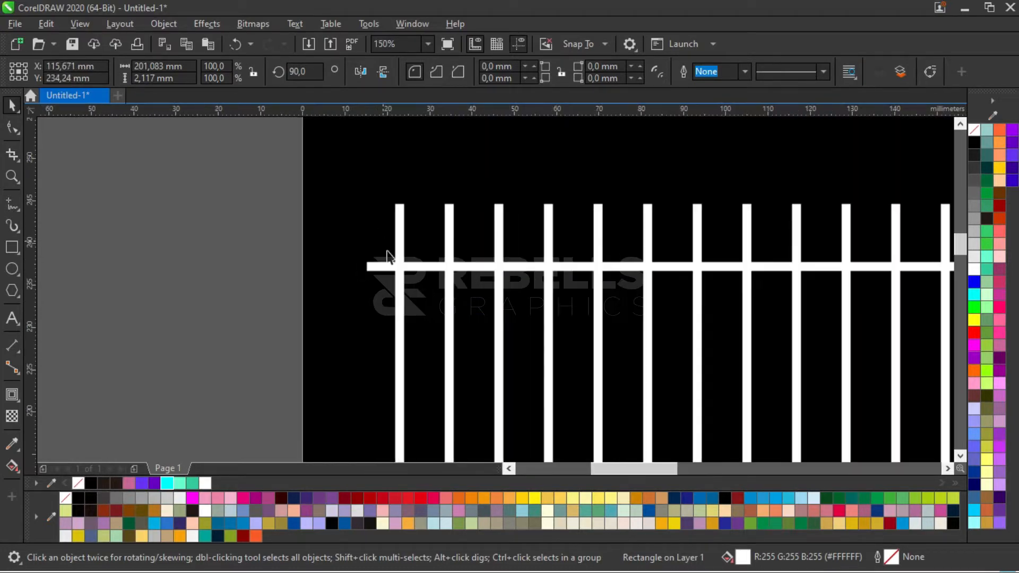
{"action": "left_click_drag", "start_coordinate": [396, 287], "coordinate": [352, 293]}
{"action": "scroll", "coordinate": [352, 293], "scroll_direction": "down", "scroll_amount": 2}
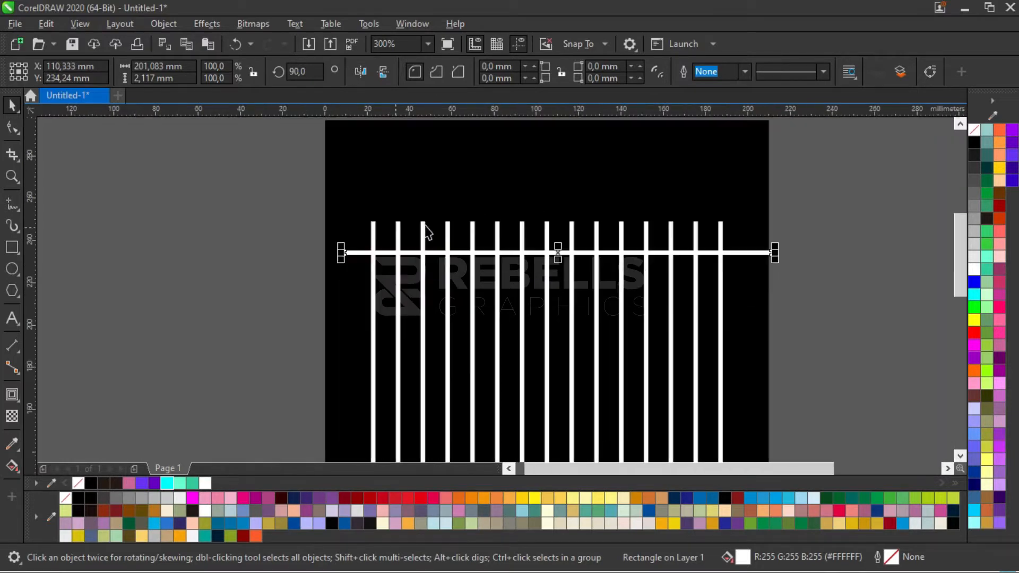
Shorten the horizontal line to about 190 mm and place a copy of it about 14 mm below.
{"action": "scroll", "coordinate": [758, 250], "scroll_direction": "up", "scroll_amount": 2}
{"action": "left_click_drag", "start_coordinate": [792, 261], "coordinate": [684, 279]}
{"action": "scroll", "coordinate": [688, 247], "scroll_direction": "down", "scroll_amount": 2}
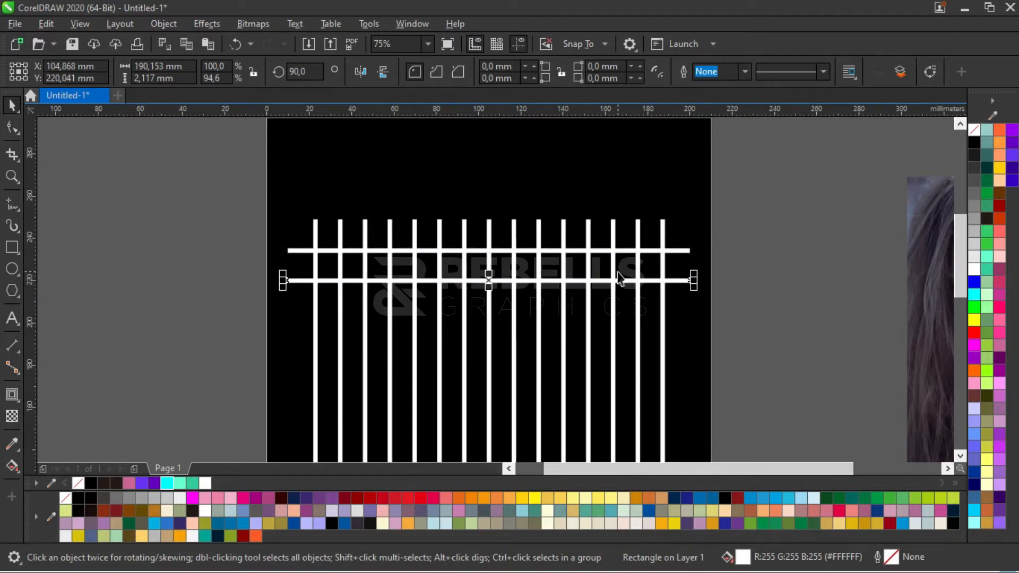
Repeat the horizontal line 15 more times at the same spacing down to the page's lower edge.
{"action": "key", "text": "ctrl+d"}
{"action": "key", "text": "ctrl+d"}
{"action": "key", "text": "ctrl+d"}
{"action": "key", "text": "ctrl+d"}
{"action": "key", "text": "ctrl+d"}
{"action": "key", "text": "ctrl+d"}
{"action": "key", "text": "ctrl+d"}
{"action": "key", "text": "ctrl+d"}
{"action": "key", "text": "ctrl+d"}
{"action": "key", "text": "ctrl+d"}
{"action": "key", "text": "ctrl+d"}
{"action": "key", "text": "ctrl+d"}
{"action": "key", "text": "ctrl+d"}
{"action": "key", "text": "ctrl+d"}
{"action": "key", "text": "ctrl+d"}
{"action": "scroll", "coordinate": [589, 207], "scroll_direction": "down", "scroll_amount": 2}
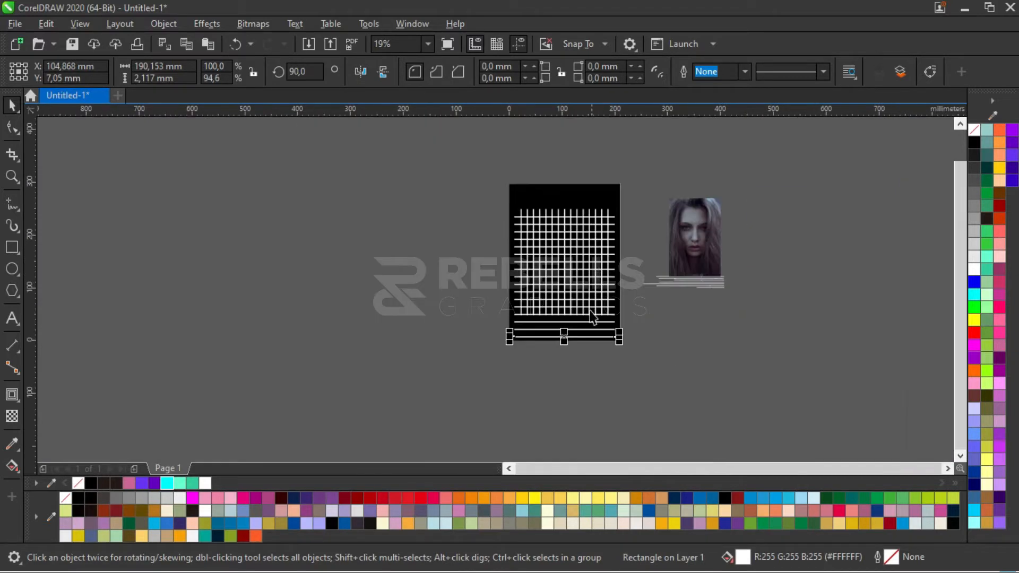
{"action": "scroll", "coordinate": [589, 319], "scroll_direction": "up", "scroll_amount": 1}
{"action": "scroll", "coordinate": [605, 332], "scroll_direction": "down", "scroll_amount": 2}
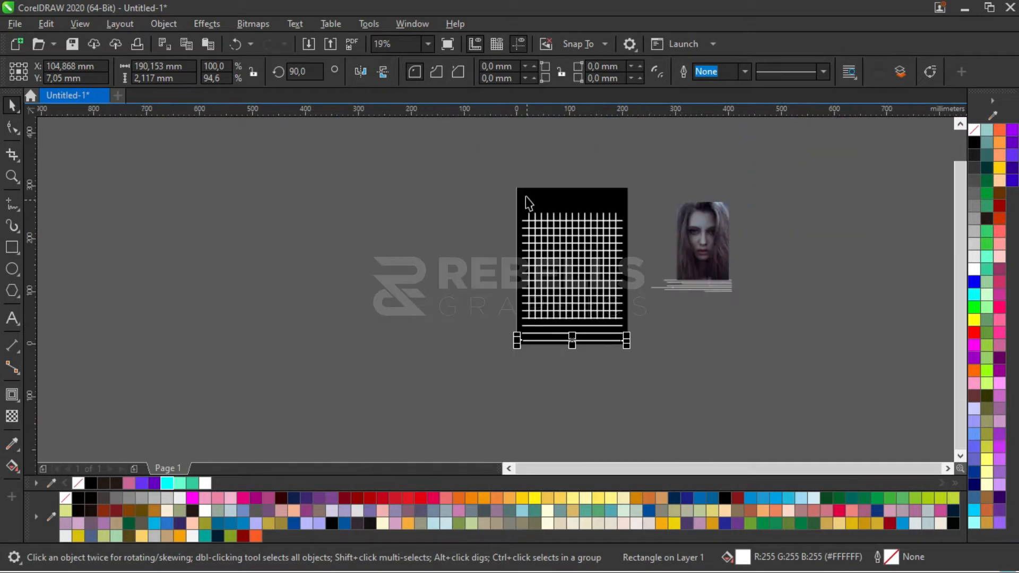
Stretch all vertical lines downward to a height of about 255 mm, past the last horizontal line, and group them.
{"action": "left_click_drag", "start_coordinate": [526, 174], "coordinate": [620, 372]}
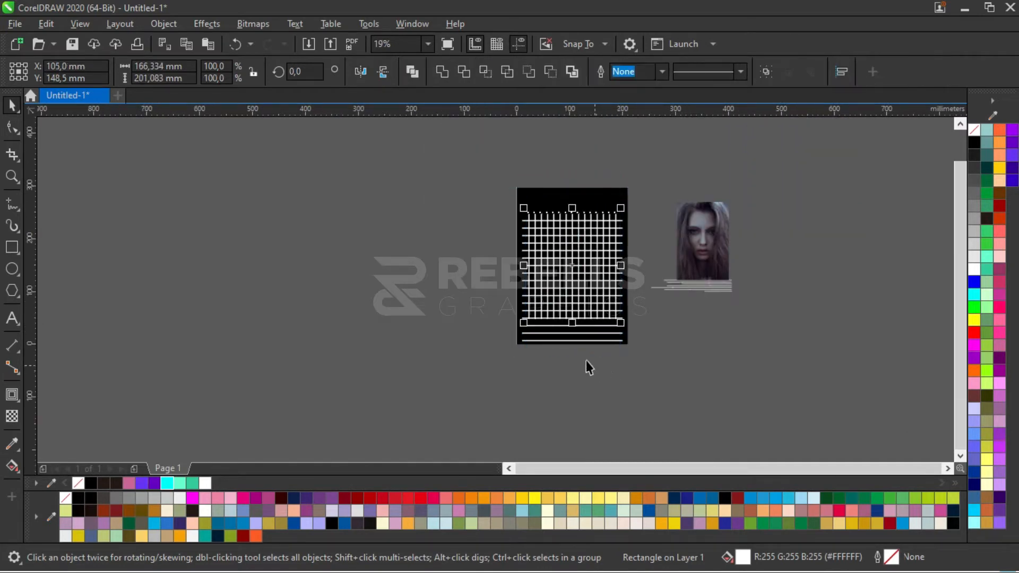
{"action": "scroll", "coordinate": [586, 361], "scroll_direction": "up", "scroll_amount": 4}
{"action": "left_click_drag", "start_coordinate": [558, 332], "coordinate": [555, 405]}
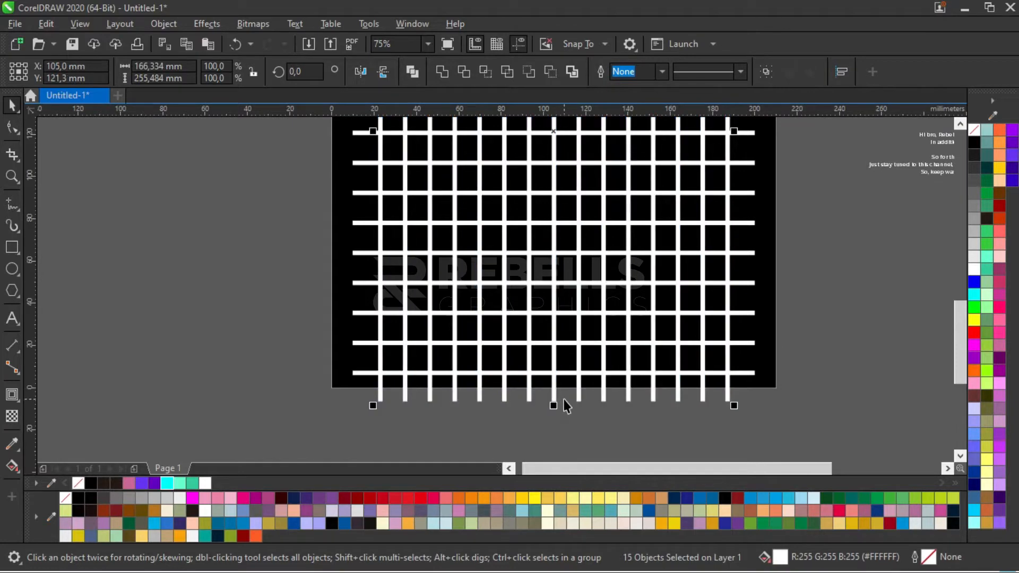
{"action": "key", "text": "ctrl+g"}
Group all the horizontal lines, and combine them with the vertical line group into a single grid group.
{"action": "scroll", "coordinate": [567, 406], "scroll_direction": "down", "scroll_amount": 2}
{"action": "left_click_drag", "start_coordinate": [701, 137], "coordinate": [353, 399]}
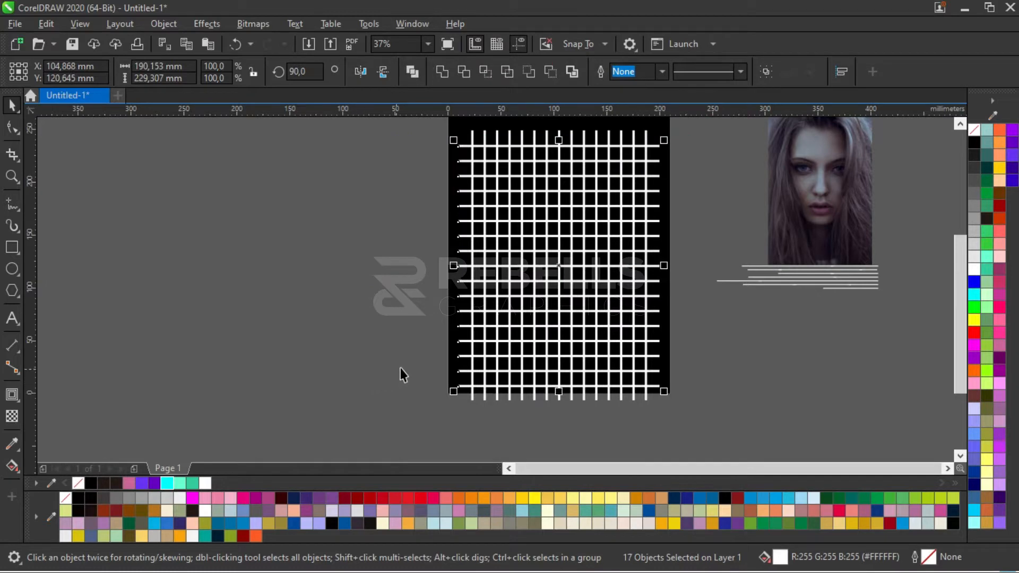
{"action": "key", "text": "ctrl+g"}
{"action": "left_click", "coordinate": [597, 401], "text": "shift"}
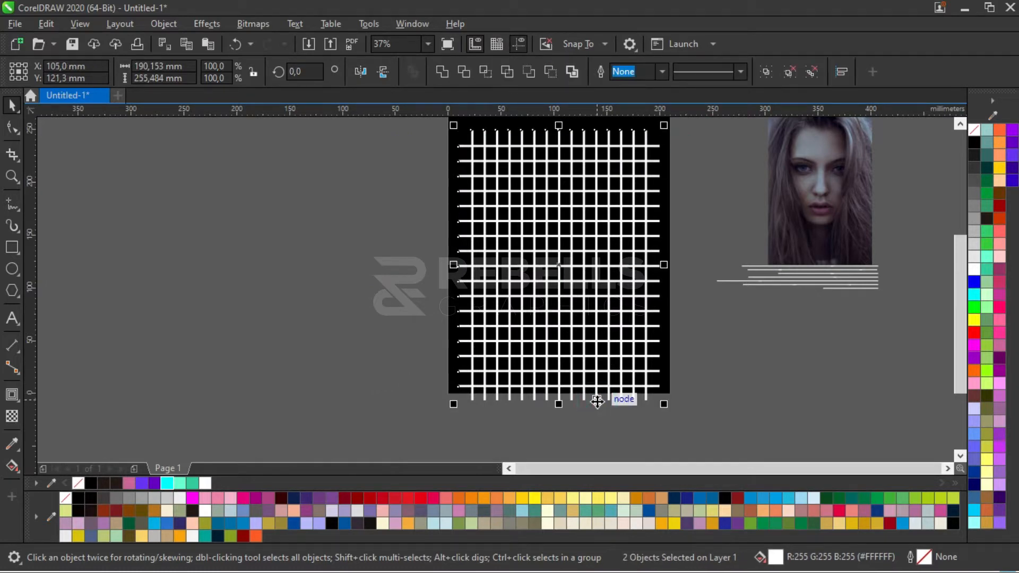
{"action": "key", "text": "ctrl+g"}
Apply a diagonal linear gradient to the grid, cyan at the upper left to purple at the lower right, with a middle colour node.
{"action": "key", "text": "g"}
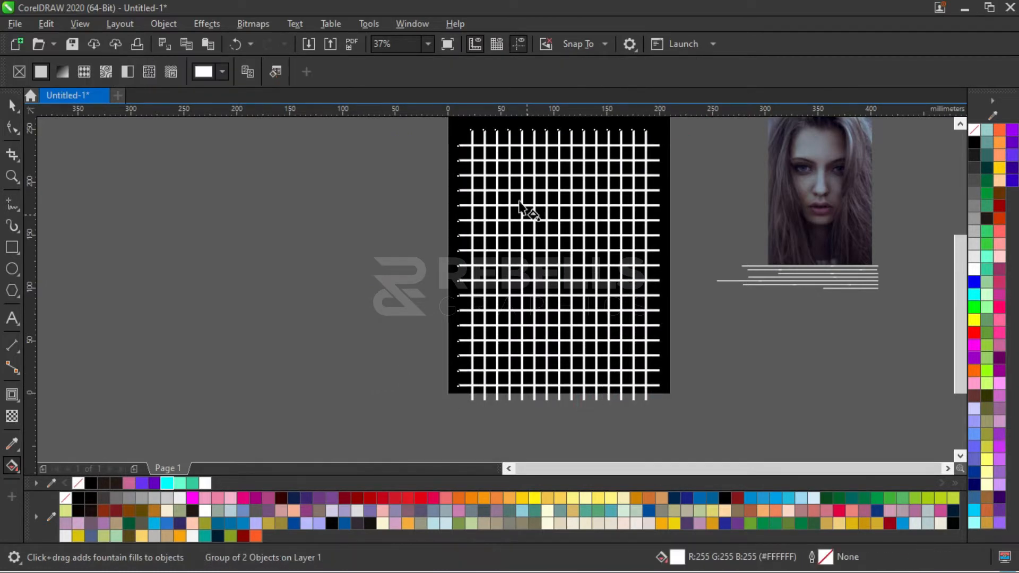
{"action": "left_click", "coordinate": [155, 483]}
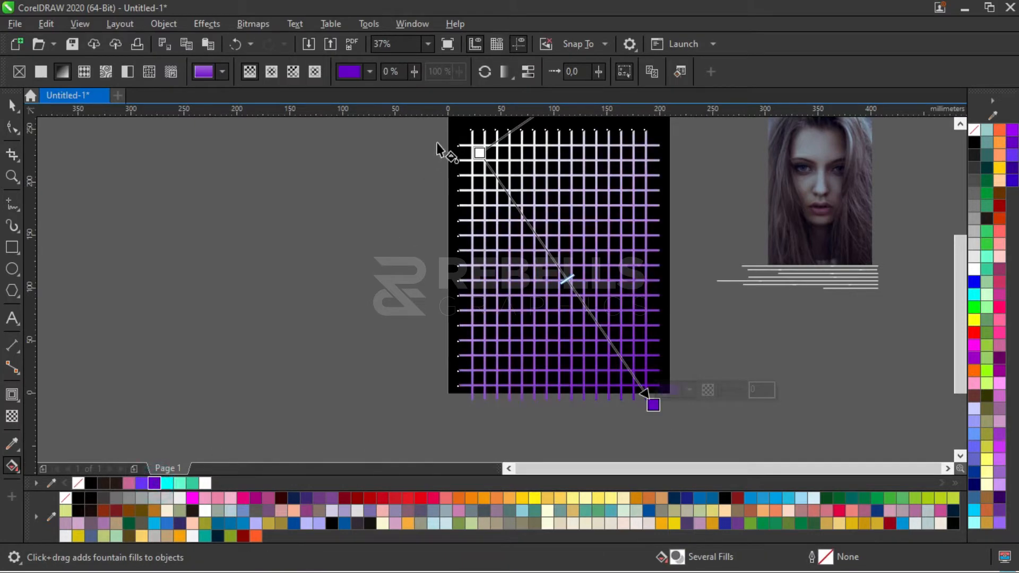
{"action": "left_click", "coordinate": [165, 482]}
{"action": "left_click_drag", "start_coordinate": [562, 276], "coordinate": [563, 274]}
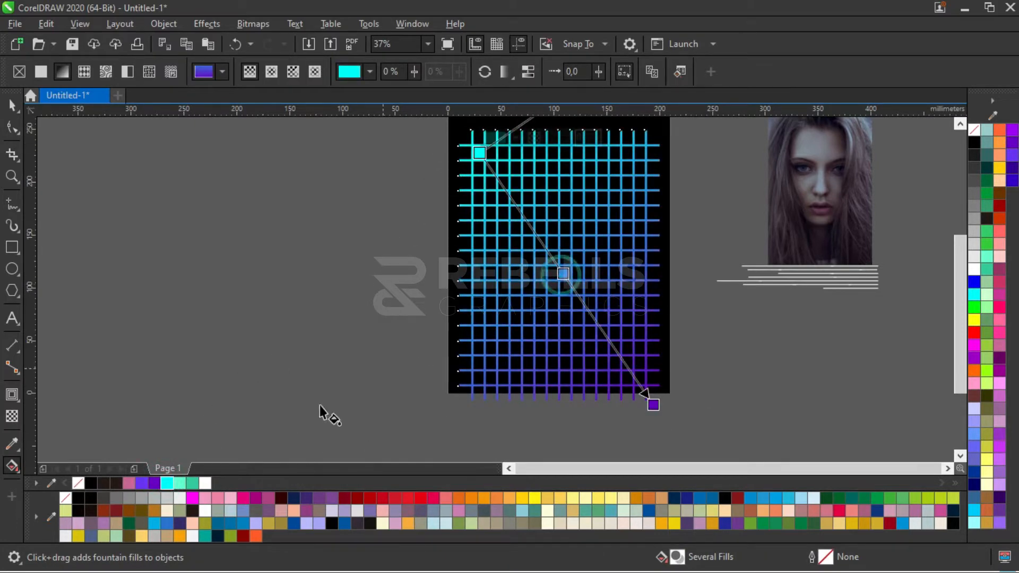
Try violet on the gradient's start node and pink on its middle node, with the end node pulled slightly inward.
{"action": "left_click", "coordinate": [141, 482]}
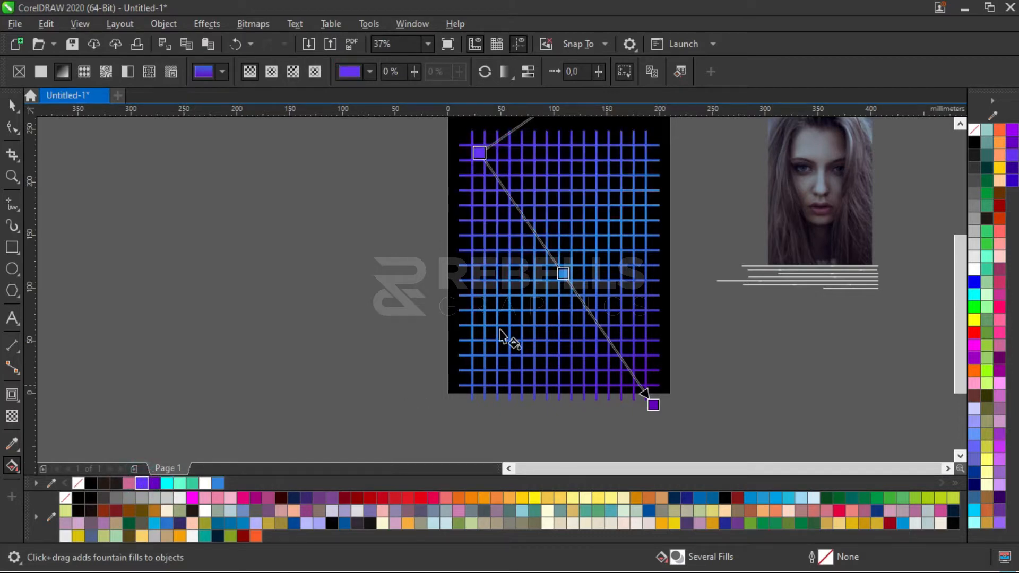
{"action": "left_click", "coordinate": [481, 156]}
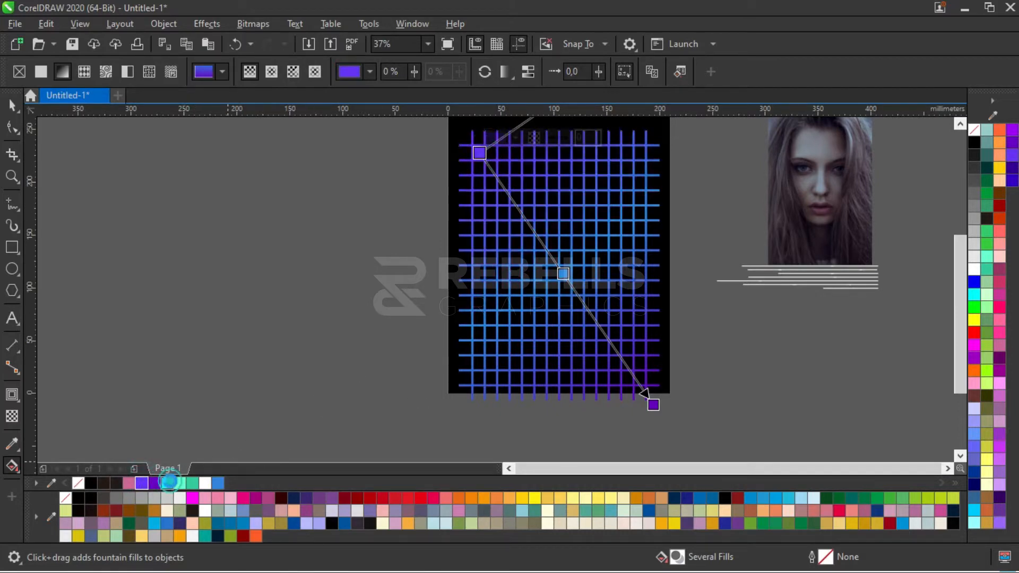
{"action": "left_click", "coordinate": [168, 482]}
{"action": "left_click", "coordinate": [565, 274]}
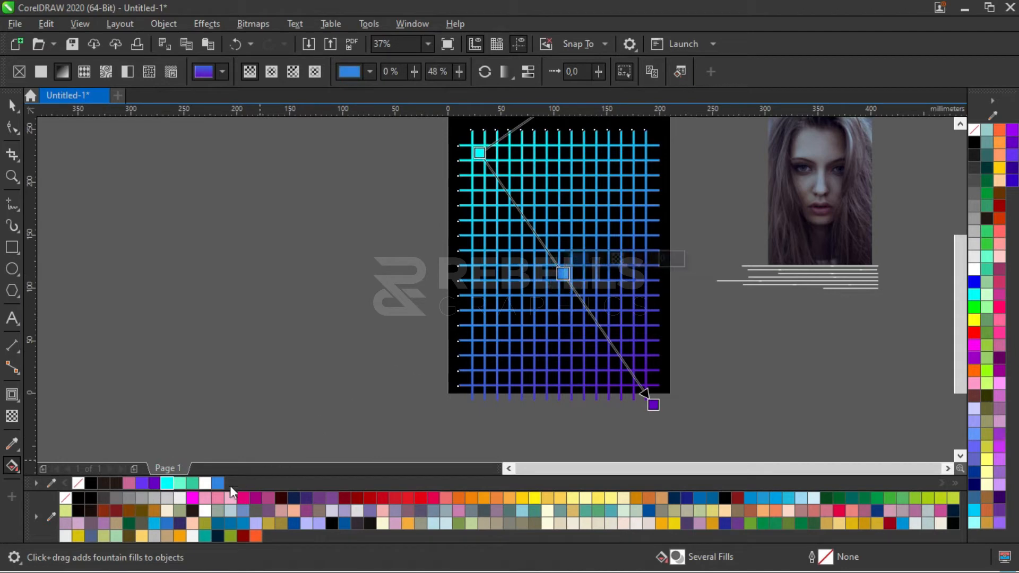
{"action": "left_click", "coordinate": [141, 483]}
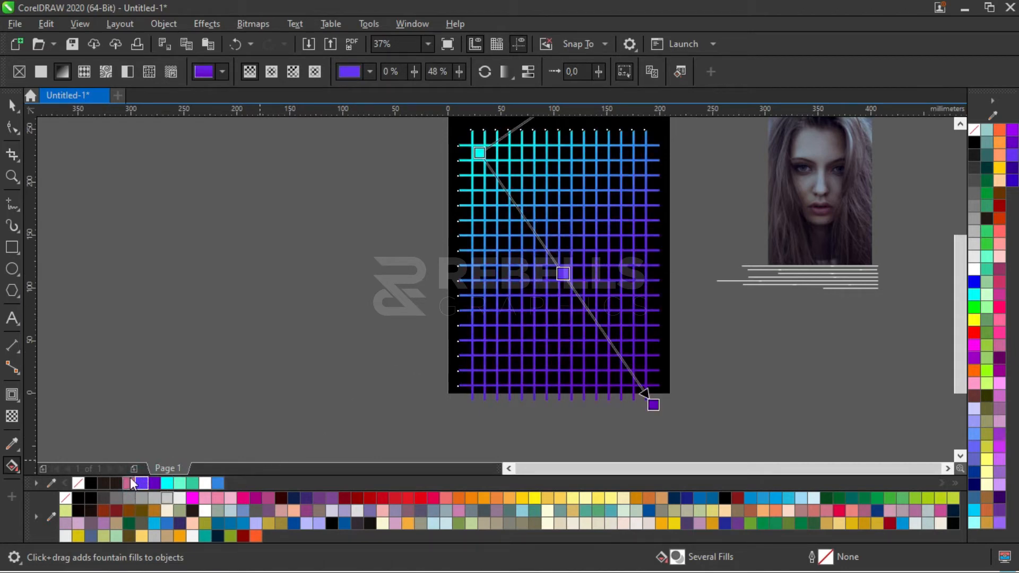
{"action": "left_click", "coordinate": [130, 482]}
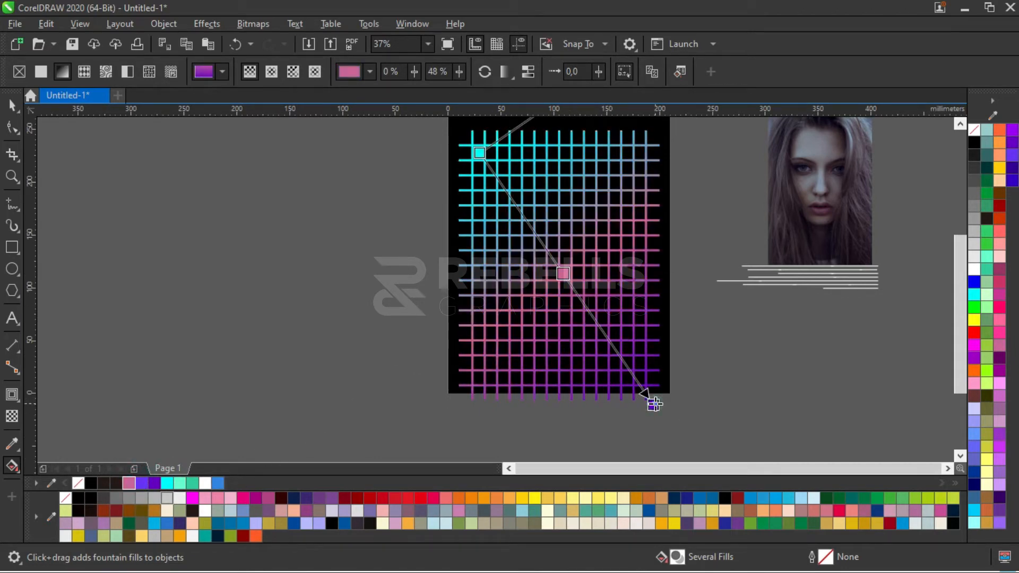
{"action": "left_click_drag", "start_coordinate": [654, 405], "coordinate": [631, 356]}
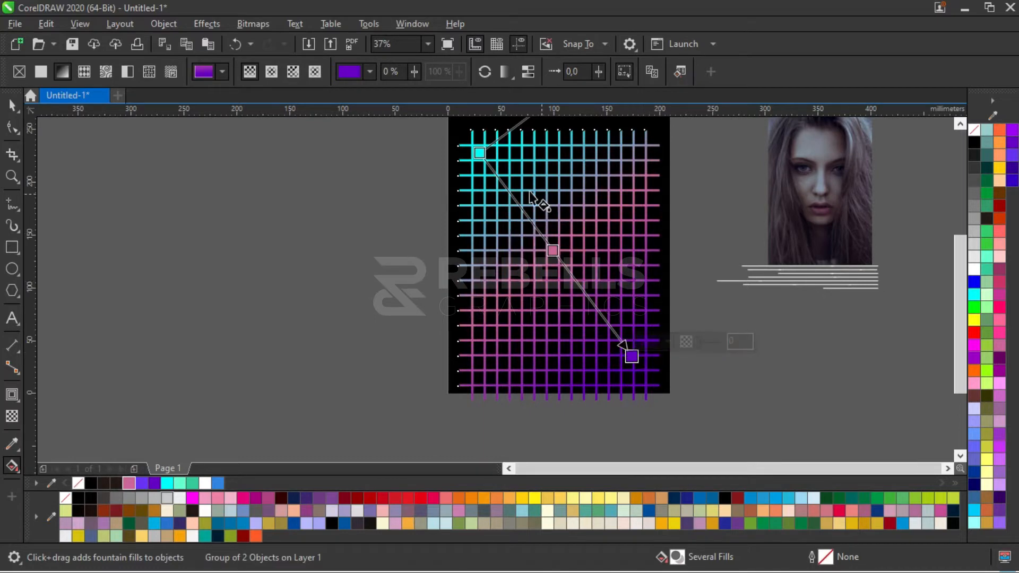
Colour the gradient's middle node purple and its end node pink, and move the end node to the grid's lower-right corner.
{"action": "left_click", "coordinate": [551, 248]}
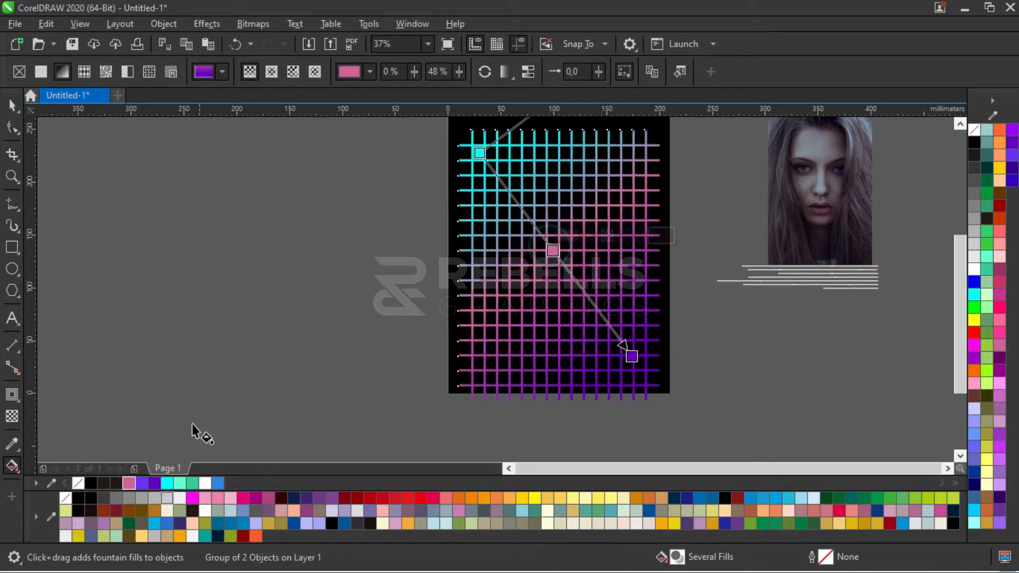
{"action": "left_click", "coordinate": [154, 482]}
{"action": "left_click", "coordinate": [631, 356]}
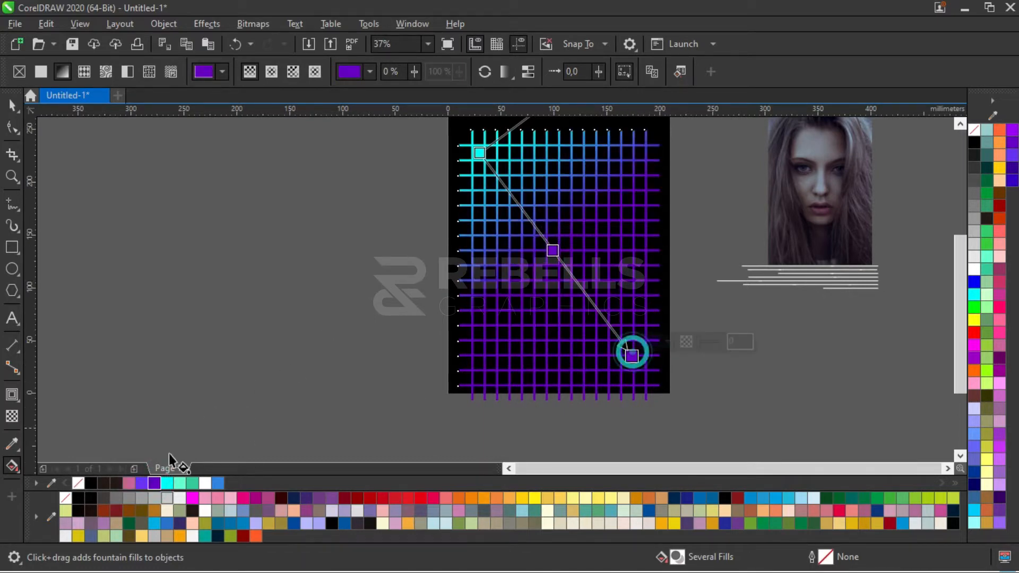
{"action": "left_click", "coordinate": [142, 483]}
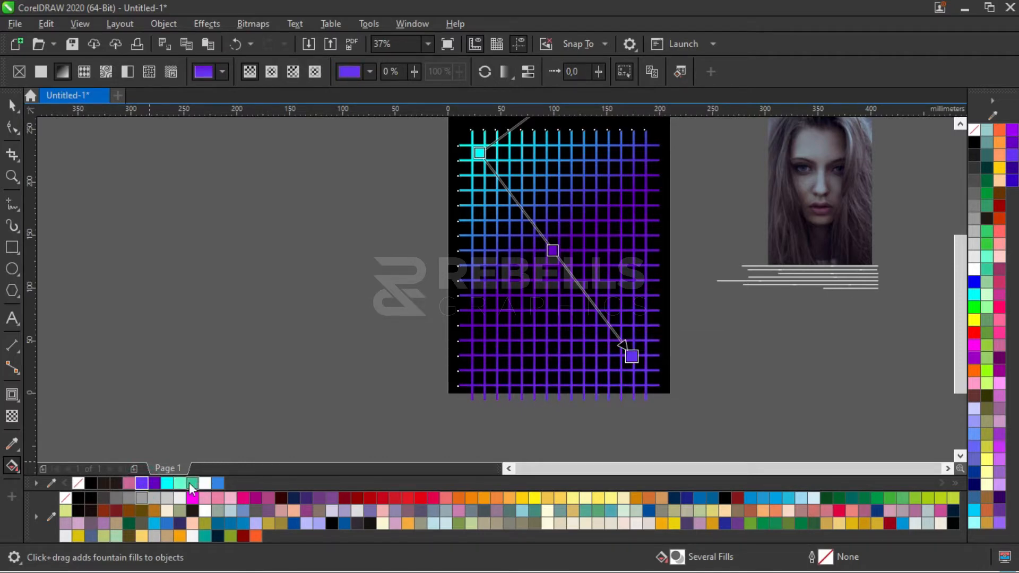
{"action": "left_click", "coordinate": [130, 483]}
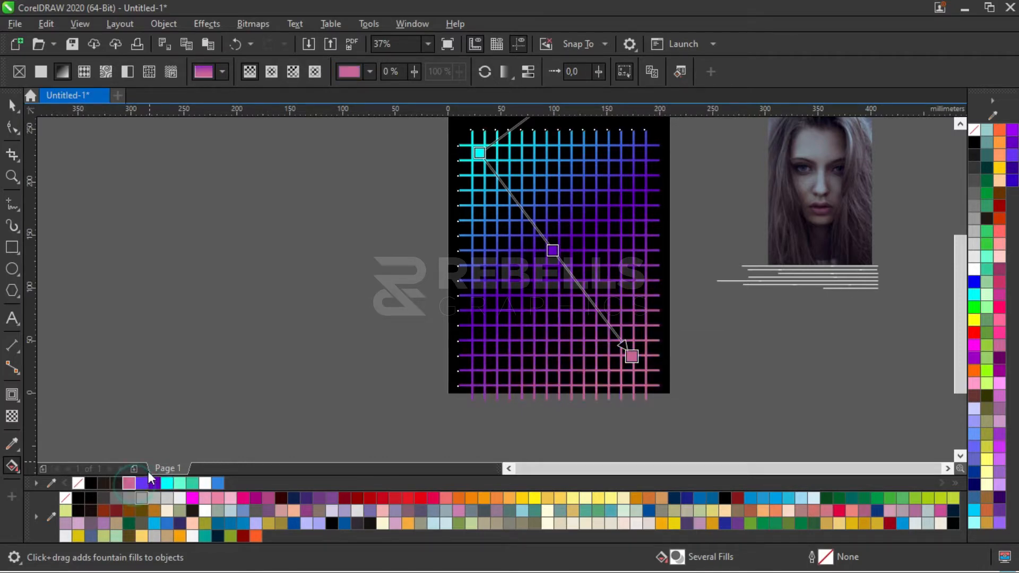
{"action": "left_click_drag", "start_coordinate": [624, 351], "coordinate": [645, 383]}
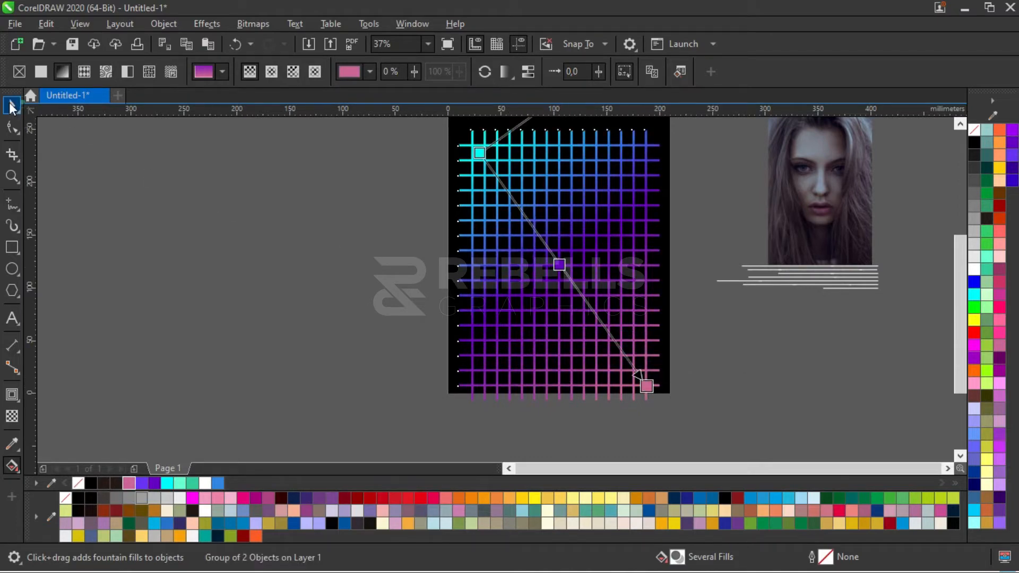
Apply an Envelope to the grid group and pull its upper-left and lower-right corner nodes horizontally inward.
{"action": "left_click", "coordinate": [11, 107]}
{"action": "scroll", "coordinate": [462, 337], "scroll_direction": "down", "scroll_amount": 2}
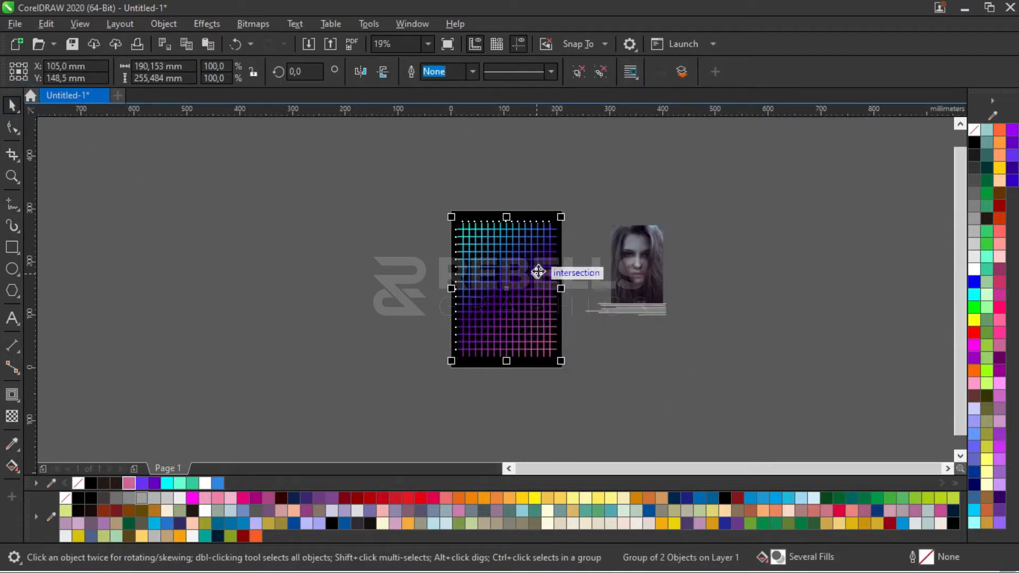
{"action": "scroll", "coordinate": [538, 272], "scroll_direction": "up", "scroll_amount": 1}
{"action": "left_click", "coordinate": [642, 209]}
{"action": "left_click", "coordinate": [529, 230]}
{"action": "left_click", "coordinate": [527, 242]}
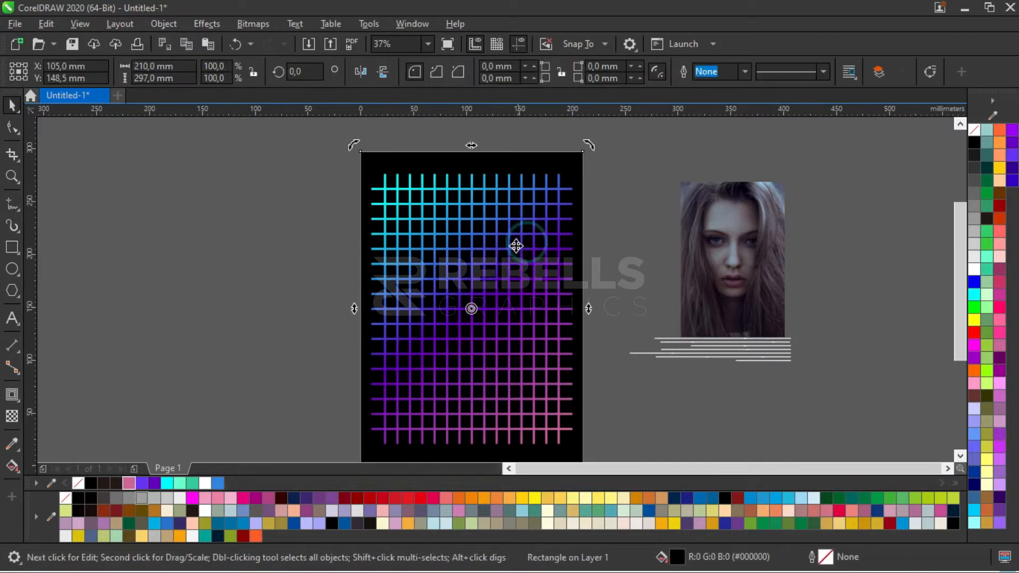
{"action": "left_click", "coordinate": [516, 246]}
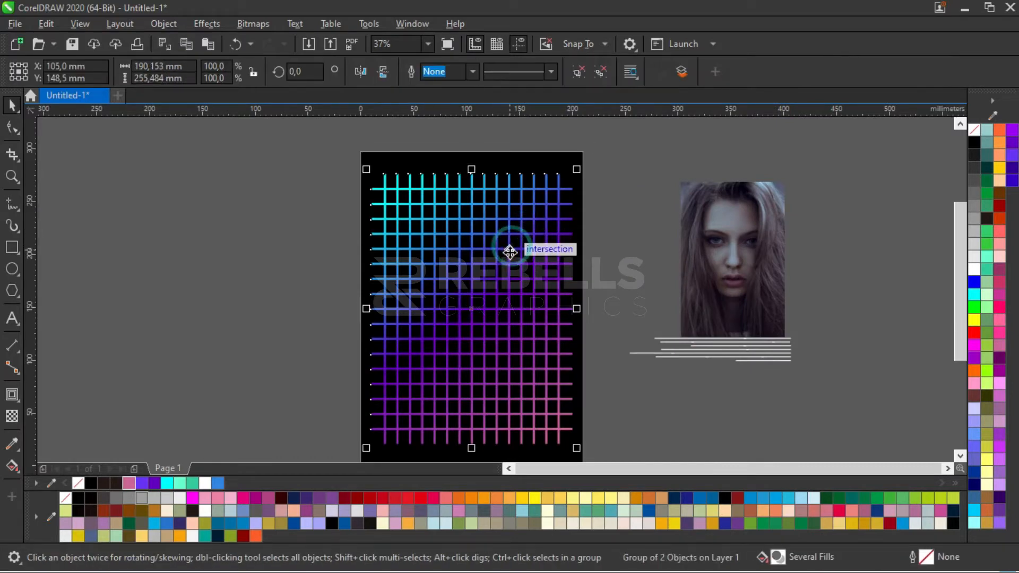
{"action": "left_click", "coordinate": [20, 402]}
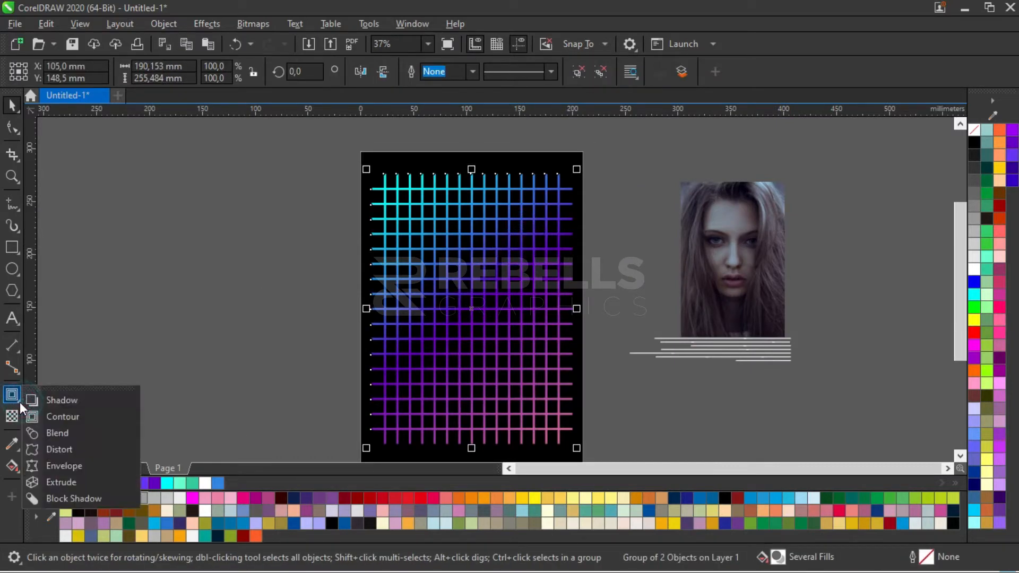
{"action": "left_click", "coordinate": [48, 469]}
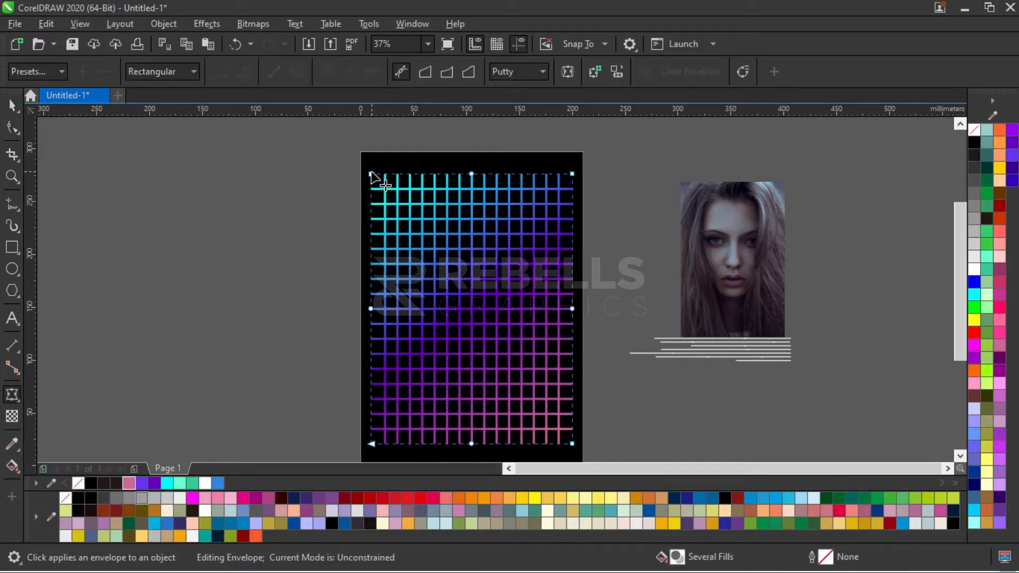
{"action": "left_click_drag", "start_coordinate": [371, 175], "coordinate": [449, 174]}
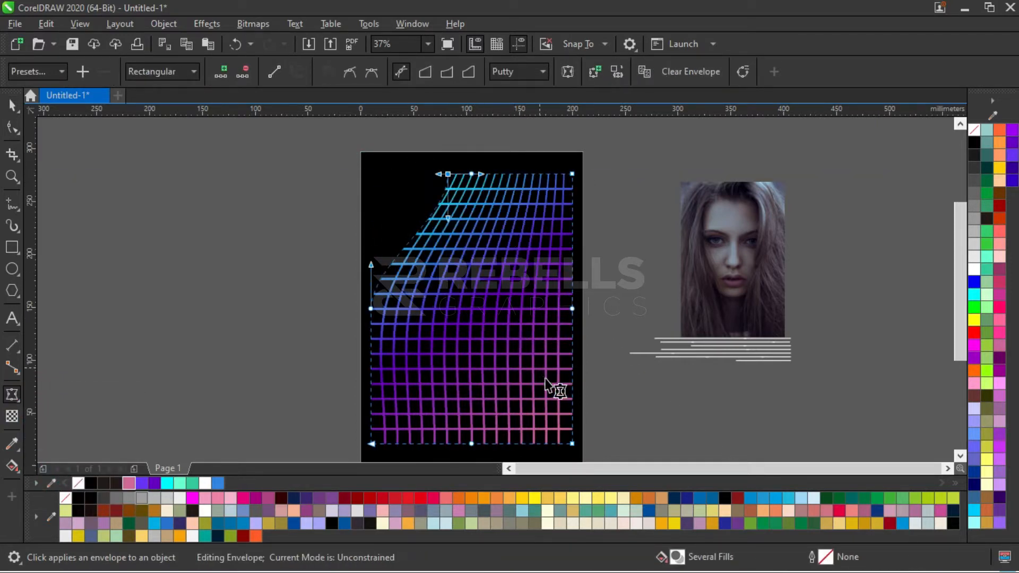
{"action": "left_click_drag", "start_coordinate": [572, 443], "coordinate": [502, 443]}
Delete the grid envelope's nodes except its upper-right and lower-left corners so the grid bends into a leaf shape.
{"action": "left_click", "coordinate": [504, 445]}
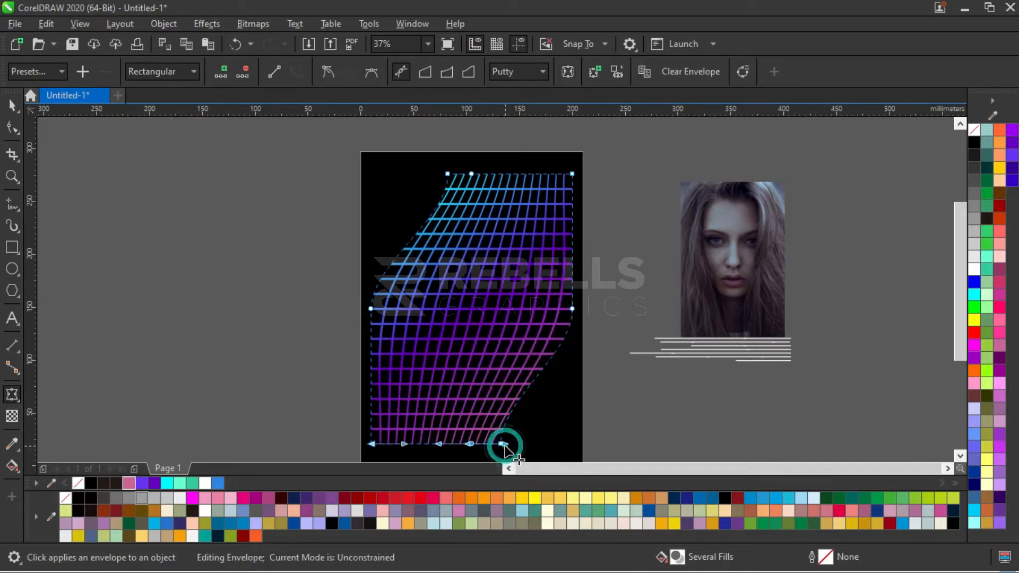
{"action": "key", "text": "Delete"}
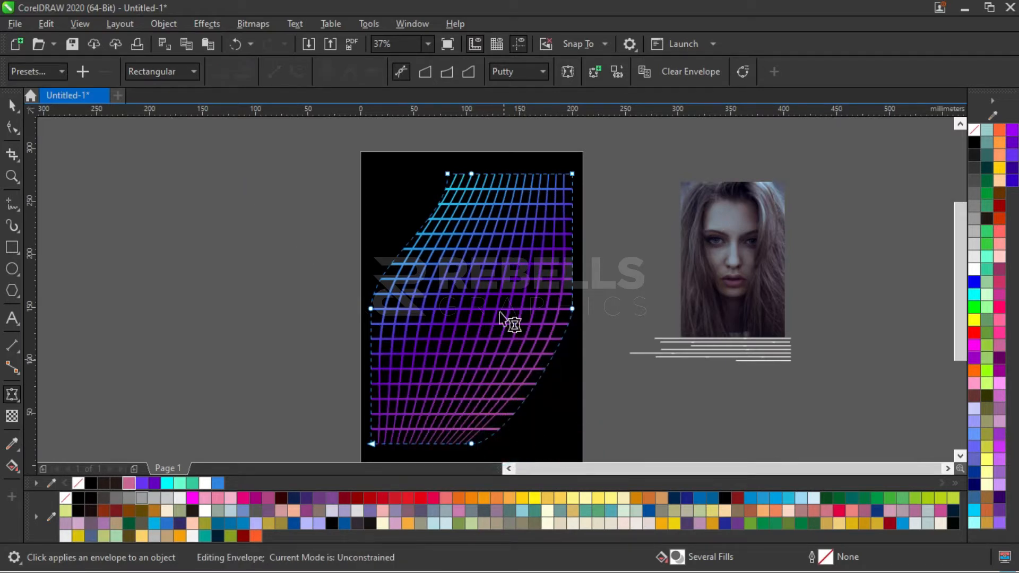
{"action": "left_click", "coordinate": [448, 175]}
{"action": "key", "text": "Delete"}
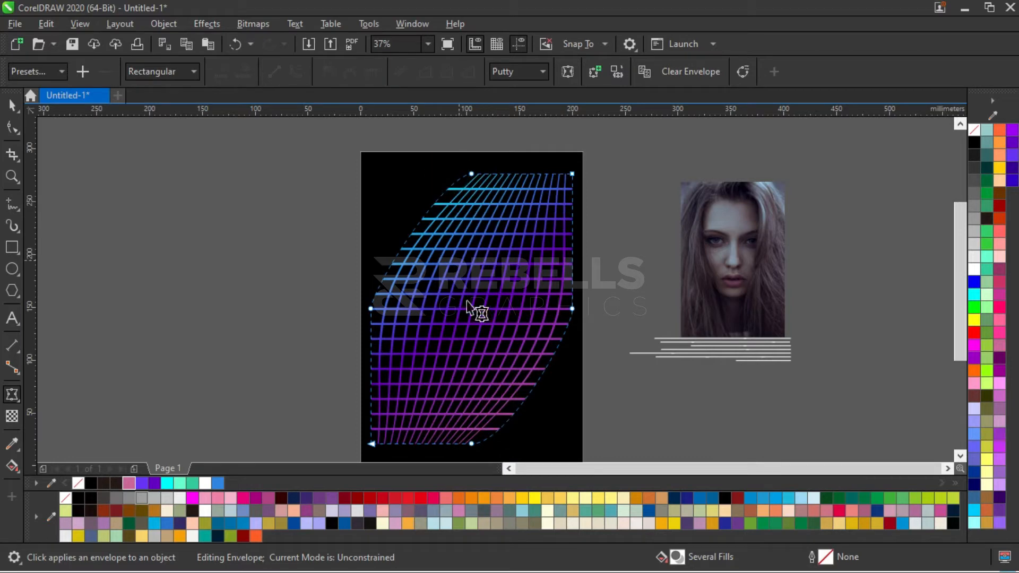
{"action": "double_click", "coordinate": [471, 445]}
{"action": "double_click", "coordinate": [472, 174]}
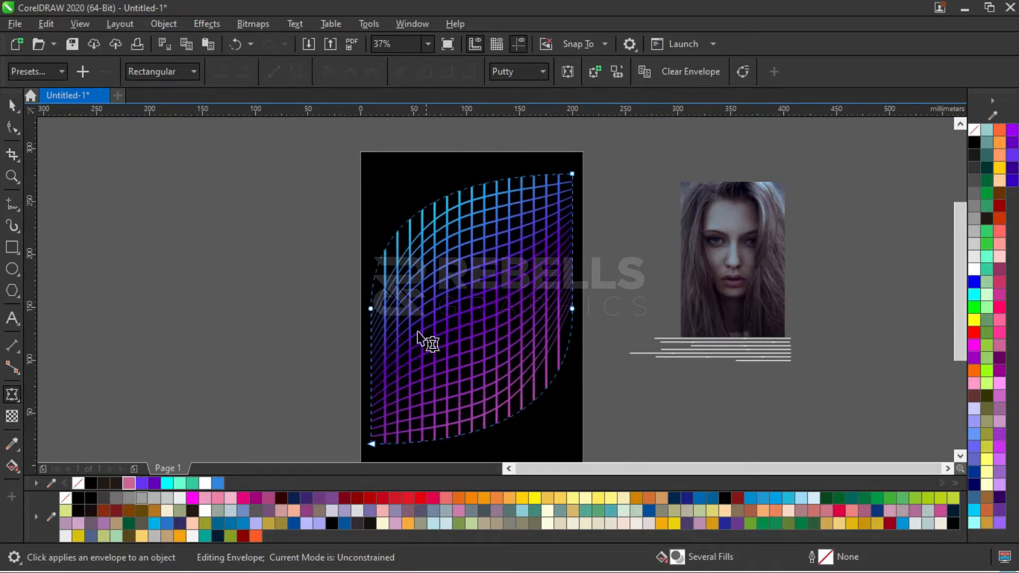
{"action": "double_click", "coordinate": [371, 310]}
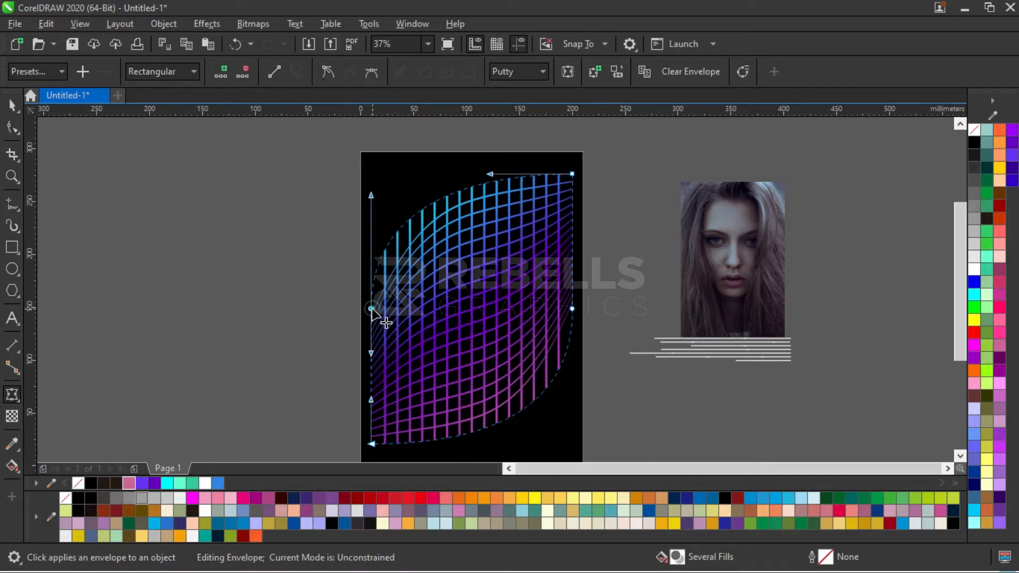
{"action": "double_click", "coordinate": [572, 309]}
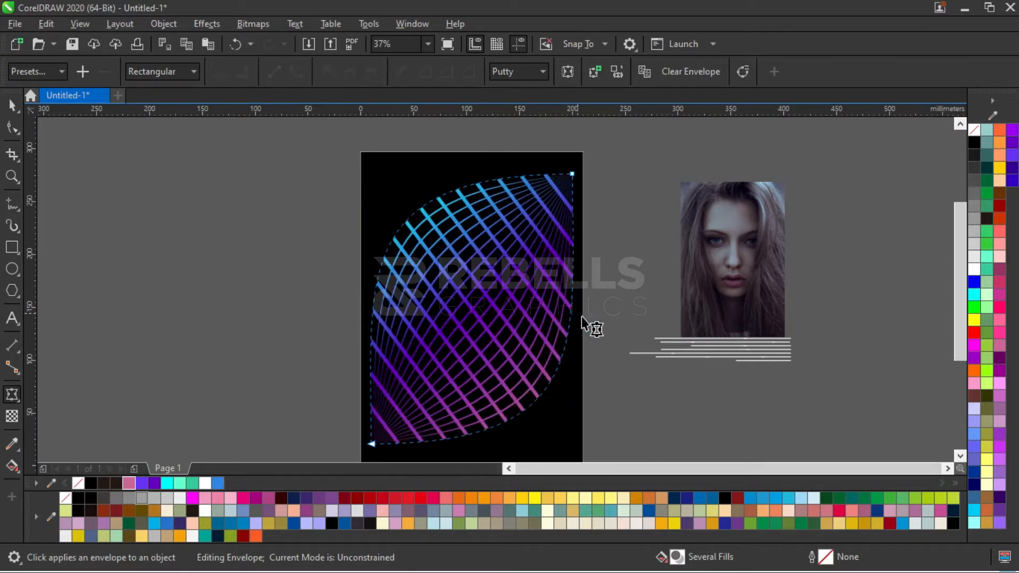
{"action": "left_click", "coordinate": [12, 106]}
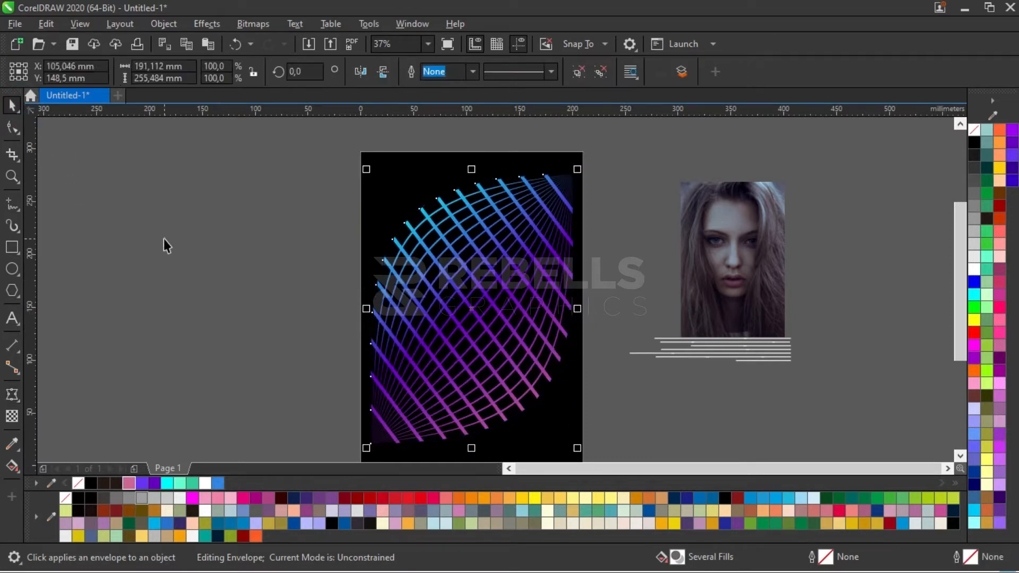
{"action": "left_click", "coordinate": [163, 239]}
Scale the warped grid down to about 77 by 103 mm and move it off the page to the left.
{"action": "scroll", "coordinate": [483, 259], "scroll_direction": "down", "scroll_amount": 1}
{"action": "scroll", "coordinate": [496, 260], "scroll_direction": "up", "scroll_amount": 1}
{"action": "left_click", "coordinate": [494, 258]}
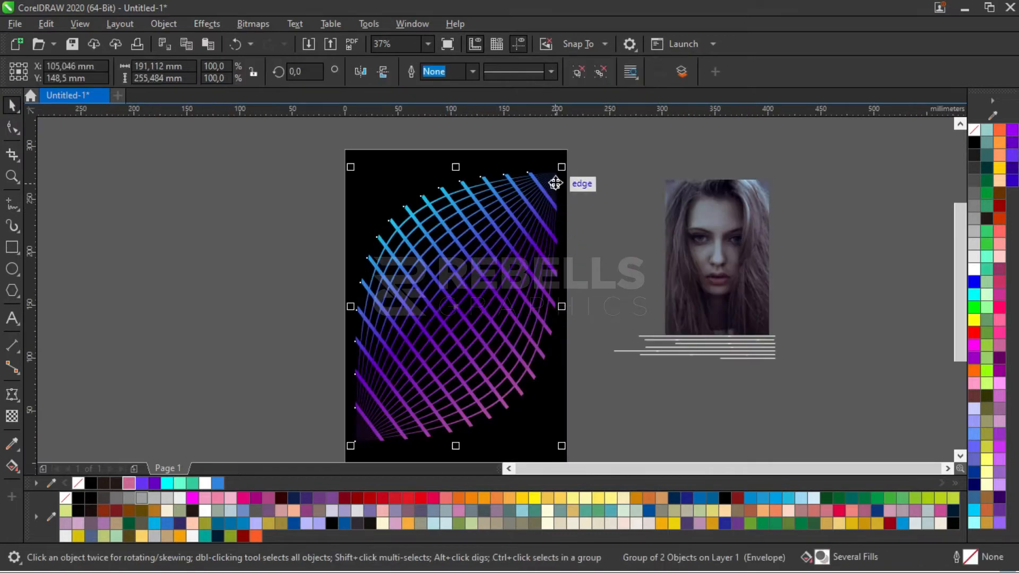
{"action": "left_click_drag", "start_coordinate": [561, 166], "coordinate": [497, 235]}
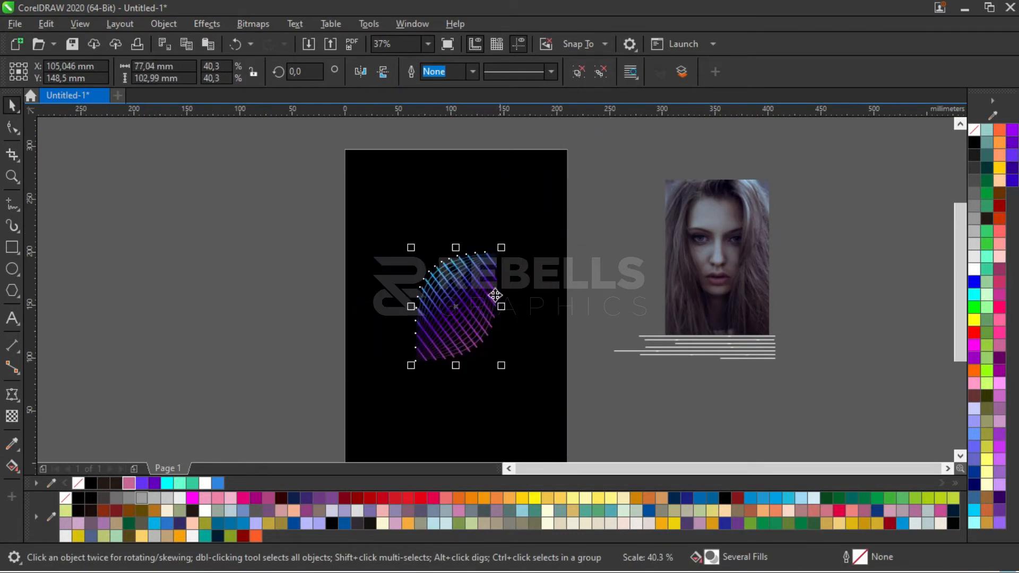
{"action": "left_click_drag", "start_coordinate": [451, 310], "coordinate": [177, 318]}
Move the portrait photo onto the black page and draw a rectangle about 171 by 36 mm across the eyes.
{"action": "left_click_drag", "start_coordinate": [732, 266], "coordinate": [421, 293]}
{"action": "left_click", "coordinate": [12, 248]}
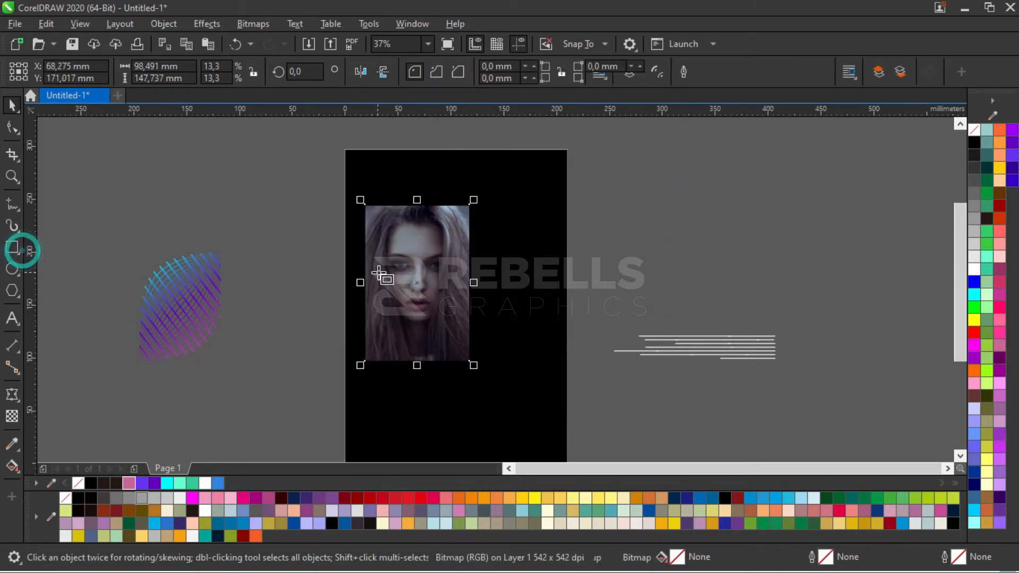
{"action": "left_click_drag", "start_coordinate": [345, 245], "coordinate": [528, 286]}
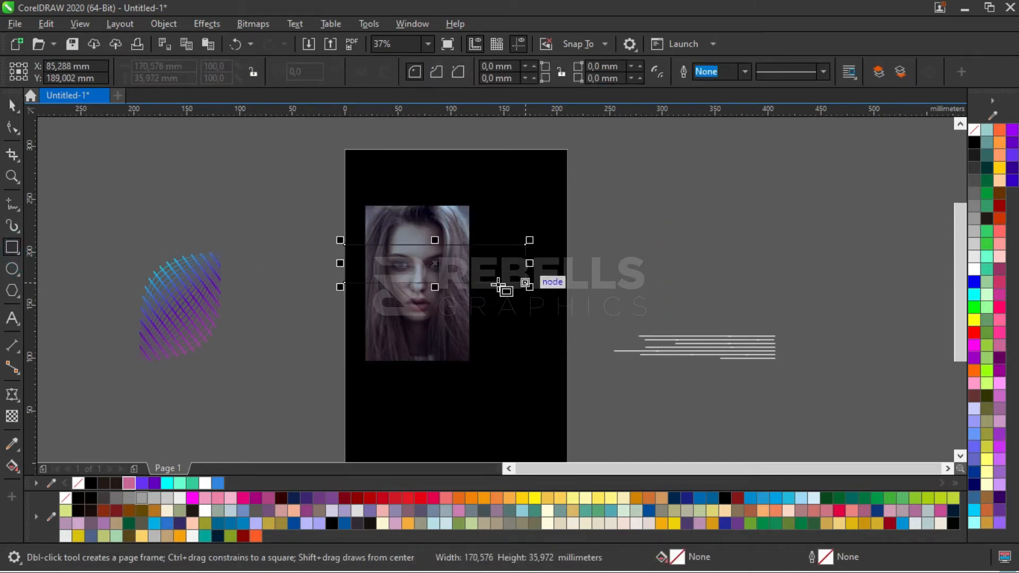
{"action": "scroll", "coordinate": [412, 243], "scroll_direction": "up", "scroll_amount": 3}
{"action": "left_click", "coordinate": [13, 106]}
{"action": "scroll", "coordinate": [480, 288], "scroll_direction": "down", "scroll_amount": 3}
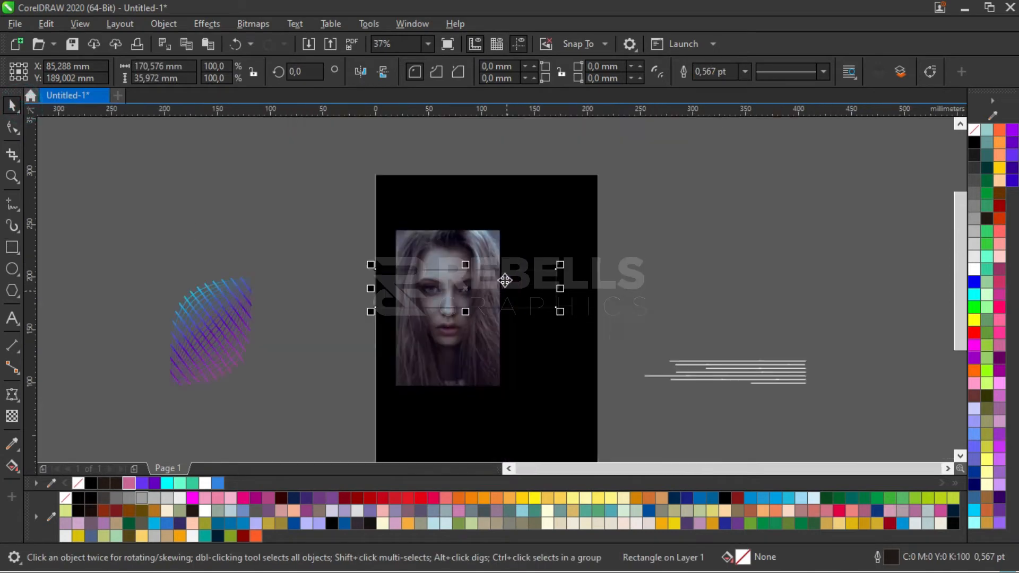
Enlarge the portrait photo to about 153 by 230 mm and align it with the page's left edge.
{"action": "left_click", "coordinate": [497, 229]}
{"action": "left_click_drag", "start_coordinate": [555, 183], "coordinate": [581, 162]}
{"action": "left_click_drag", "start_coordinate": [530, 198], "coordinate": [526, 255]}
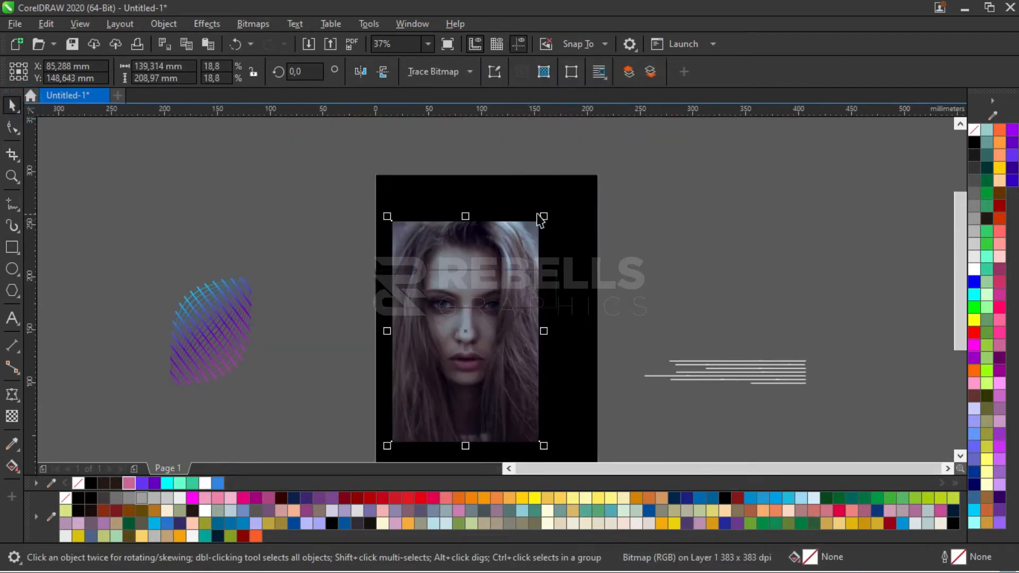
{"action": "left_click_drag", "start_coordinate": [547, 216], "coordinate": [578, 196]}
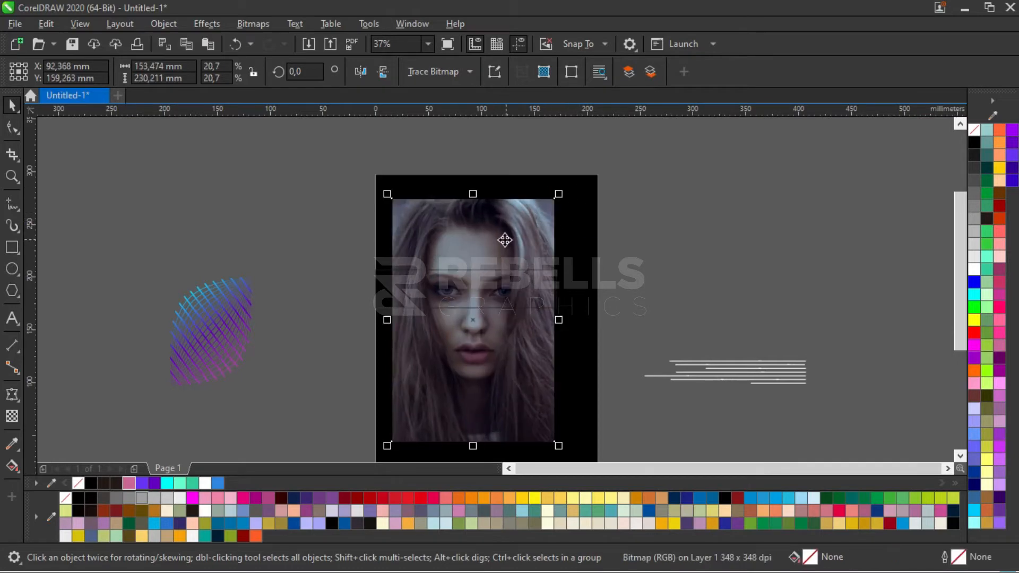
{"action": "scroll", "coordinate": [505, 239], "scroll_direction": "up", "scroll_amount": 3}
{"action": "left_click_drag", "start_coordinate": [501, 244], "coordinate": [468, 232]}
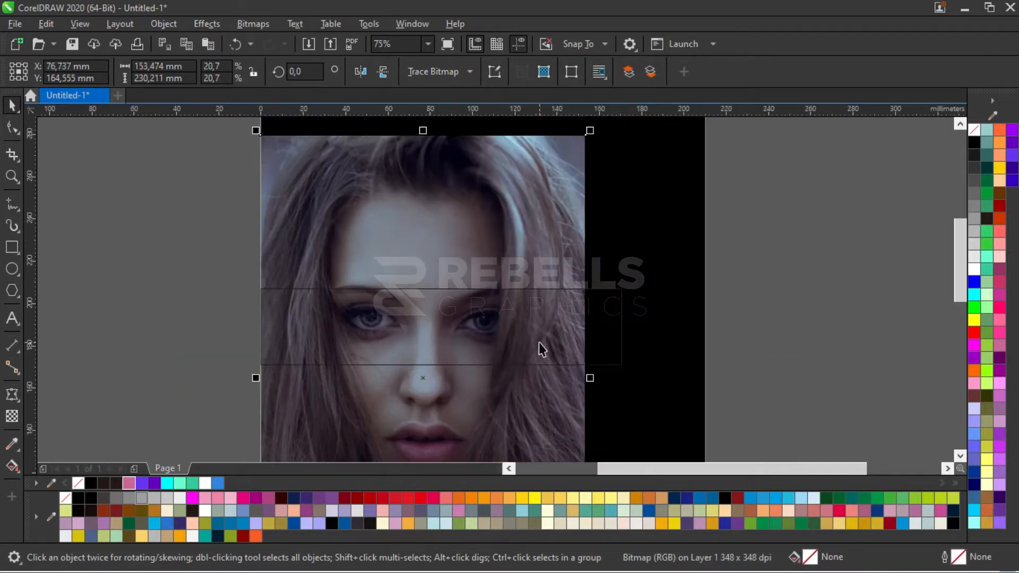
Narrow the rectangle to the photo's width, about 153 mm, and shift it slightly up over the eyes.
{"action": "left_click", "coordinate": [622, 325]}
{"action": "left_click_drag", "start_coordinate": [625, 325], "coordinate": [587, 326]}
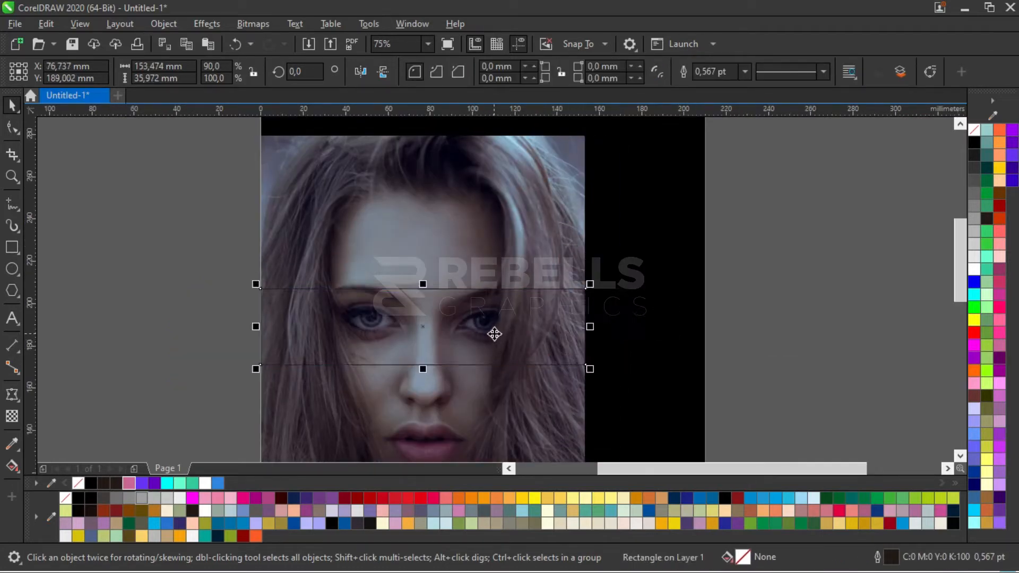
{"action": "left_click_drag", "start_coordinate": [495, 334], "coordinate": [495, 324]}
{"action": "scroll", "coordinate": [495, 324], "scroll_direction": "down", "scroll_amount": 1}
Intersect the rectangle with the portrait photo and delete the original photo, keeping only the eye strip.
{"action": "left_click", "coordinate": [510, 285], "text": "shift"}
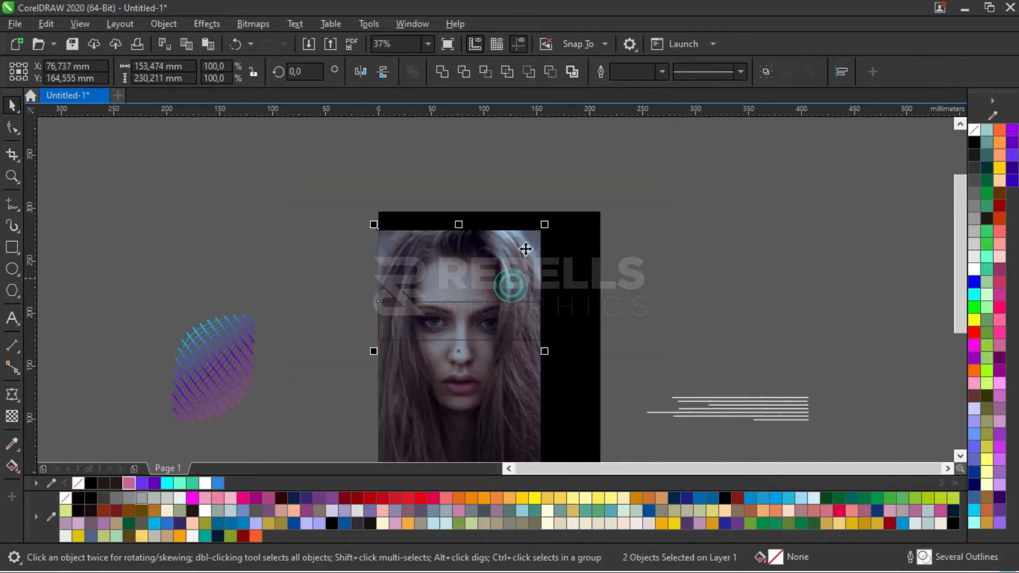
{"action": "left_click", "coordinate": [485, 72]}
{"action": "left_click", "coordinate": [669, 177]}
{"action": "left_click_drag", "start_coordinate": [499, 266], "coordinate": [677, 243]}
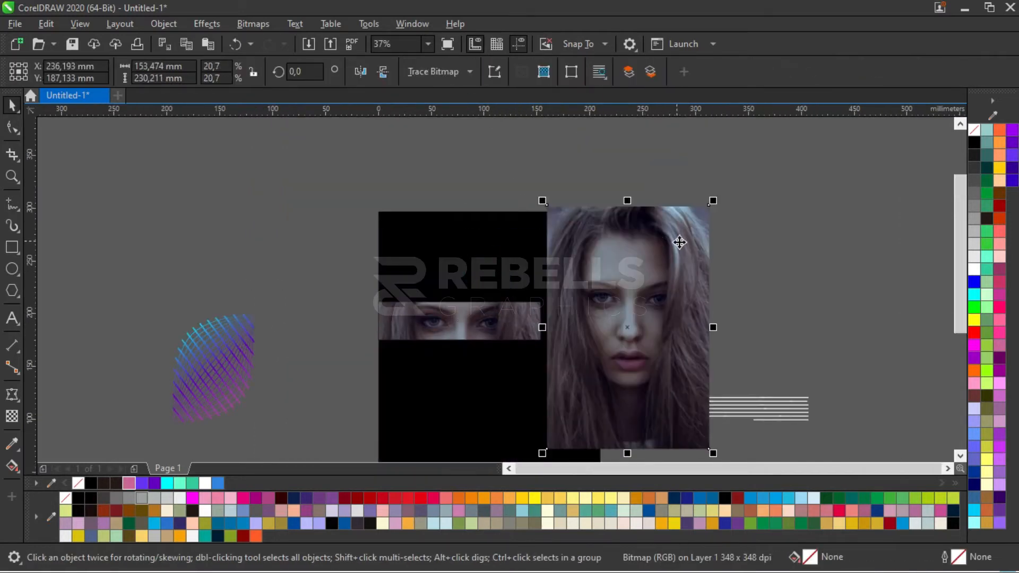
{"action": "key", "text": "Delete"}
Fill the rectangle over the eye strip with a horizontal linear gradient, purple at the left and violet-blue at the right.
{"action": "left_click", "coordinate": [478, 333]}
{"action": "scroll", "coordinate": [465, 333], "scroll_direction": "up", "scroll_amount": 1}
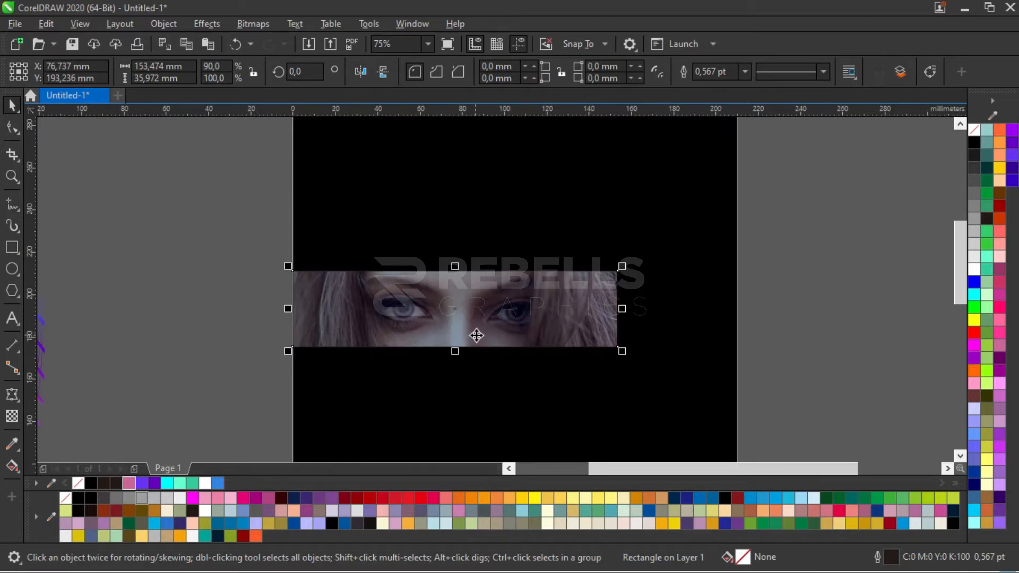
{"action": "key", "text": "g"}
{"action": "left_click_drag", "start_coordinate": [596, 311], "coordinate": [306, 314]}
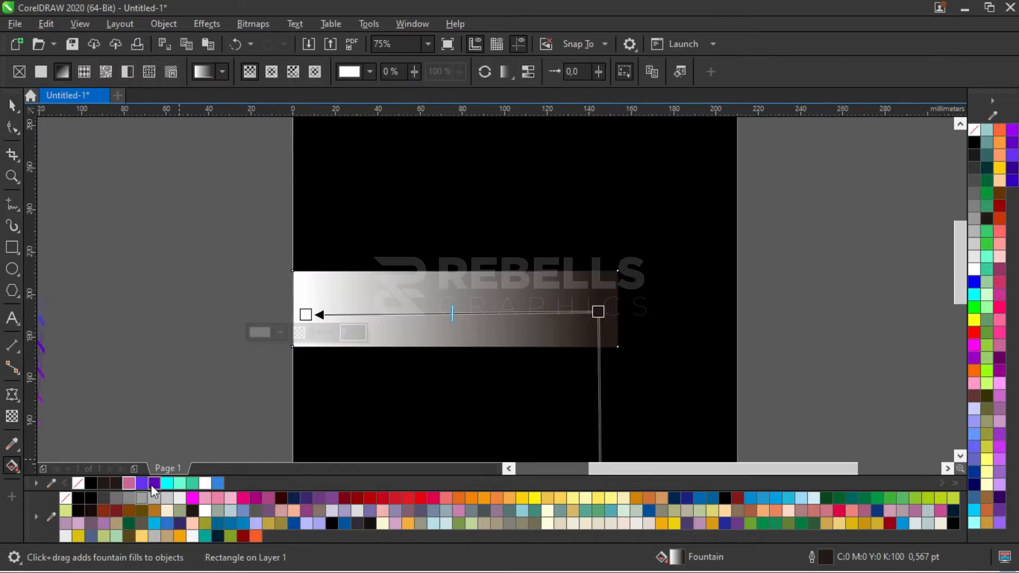
{"action": "left_click", "coordinate": [154, 483]}
{"action": "left_click", "coordinate": [599, 311]}
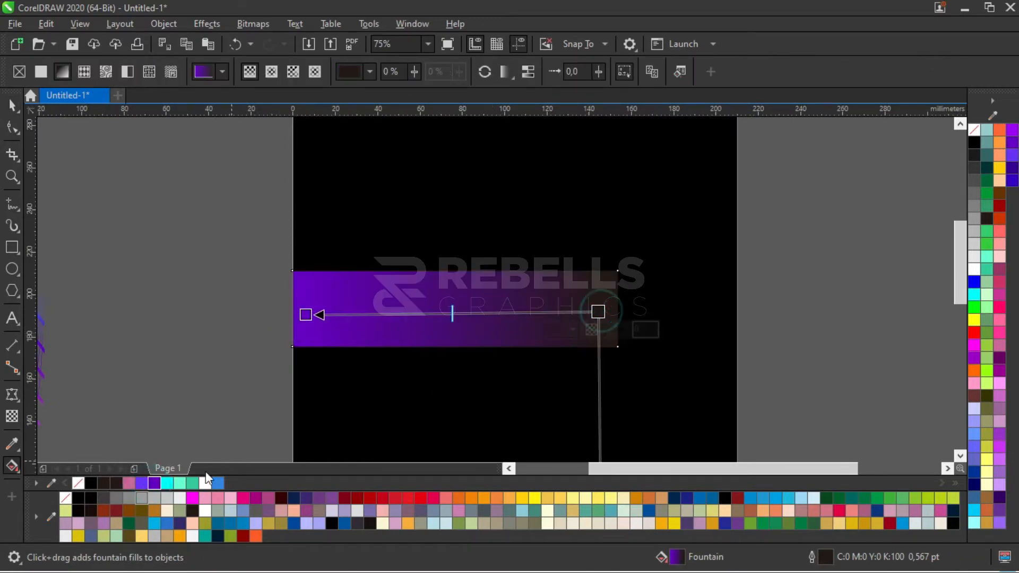
{"action": "left_click", "coordinate": [141, 483]}
Add a cyan node near the middle of the rectangle's gradient and remove the rectangle's outline.
{"action": "left_click", "coordinate": [452, 313]}
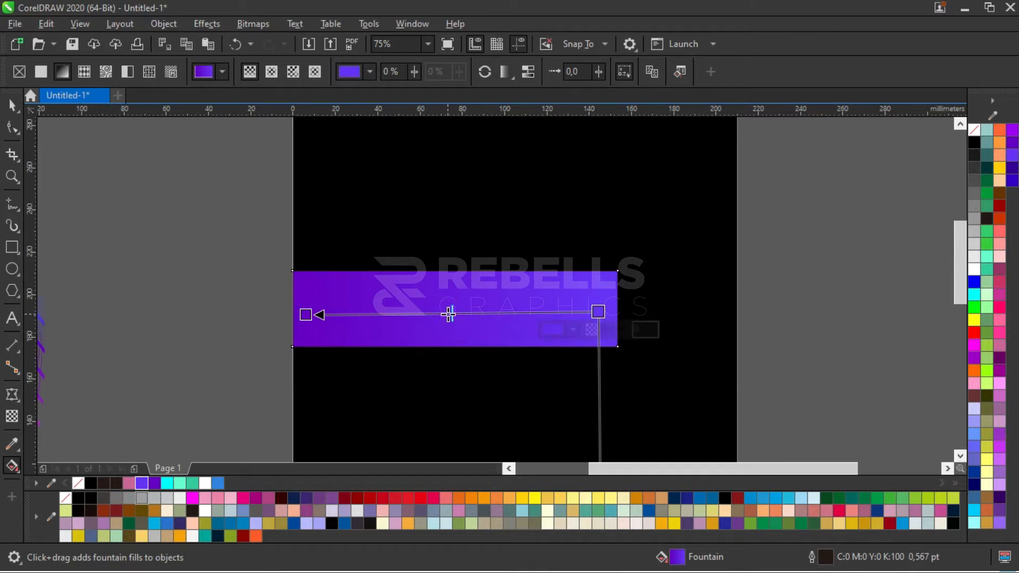
{"action": "left_click", "coordinate": [448, 313]}
{"action": "left_click", "coordinate": [12, 106]}
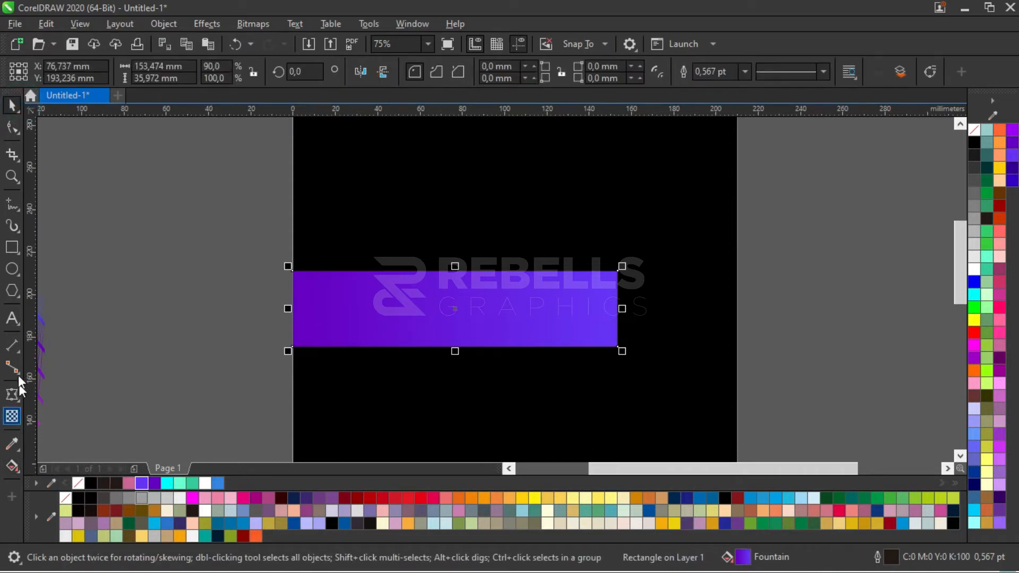
{"action": "key", "text": "g"}
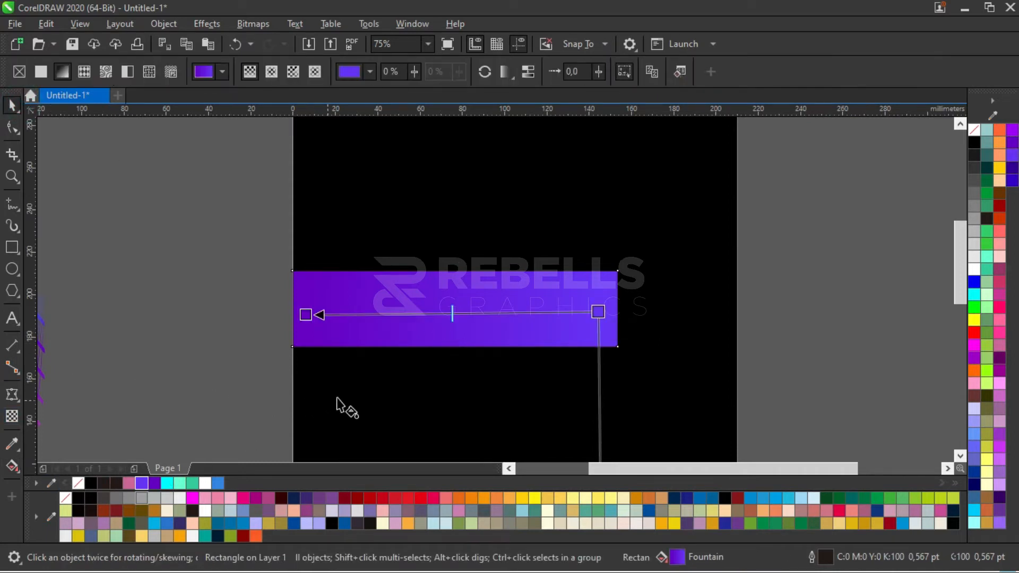
{"action": "double_click", "coordinate": [440, 314]}
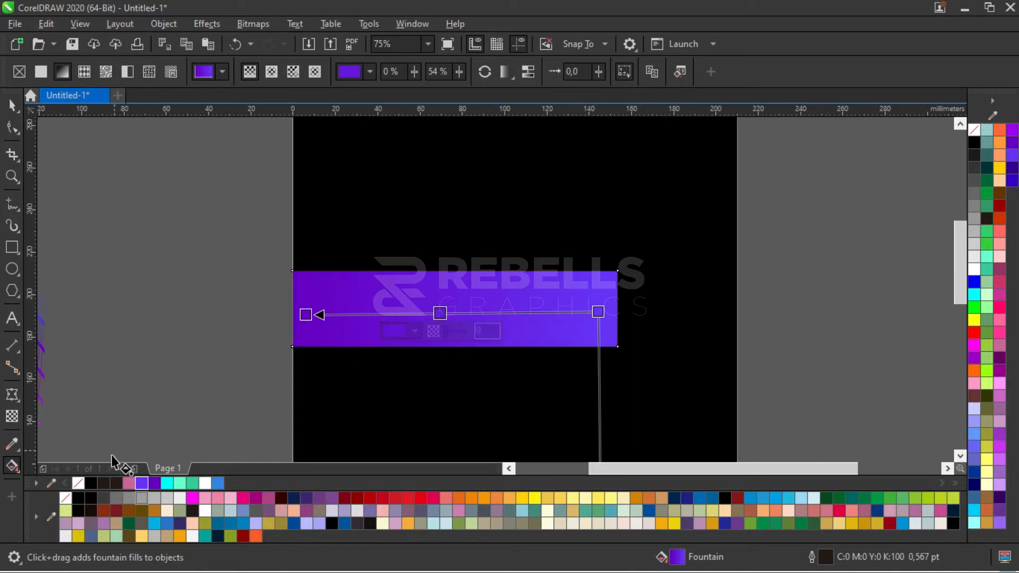
{"action": "left_click", "coordinate": [169, 483]}
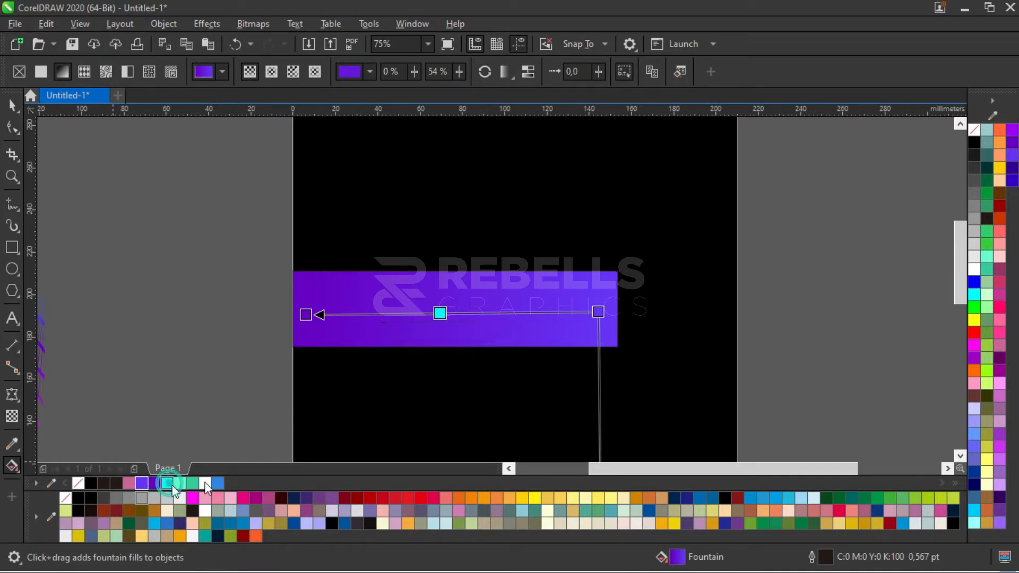
{"action": "left_click", "coordinate": [13, 110]}
{"action": "right_click", "coordinate": [975, 131]}
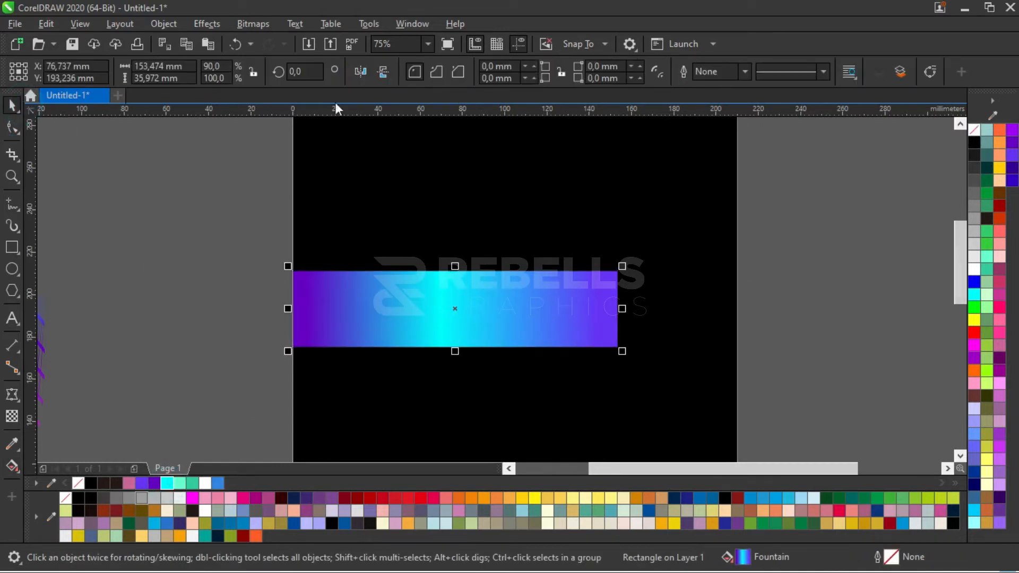
Set the gradient rectangle's transparency mode to Multiply and group it with the eye strip.
{"action": "left_click", "coordinate": [13, 417]}
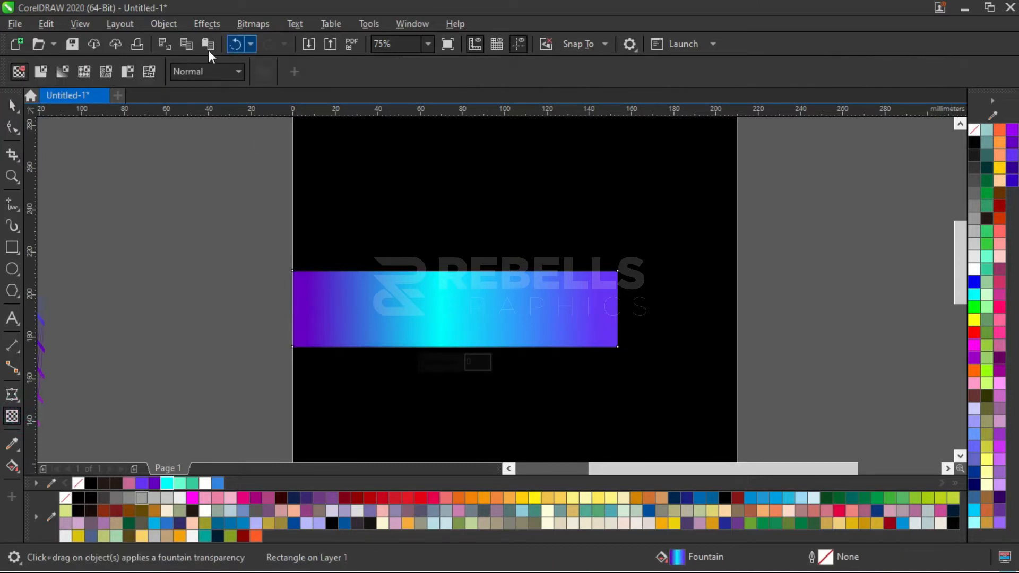
{"action": "left_click", "coordinate": [189, 72]}
{"action": "left_click", "coordinate": [197, 149]}
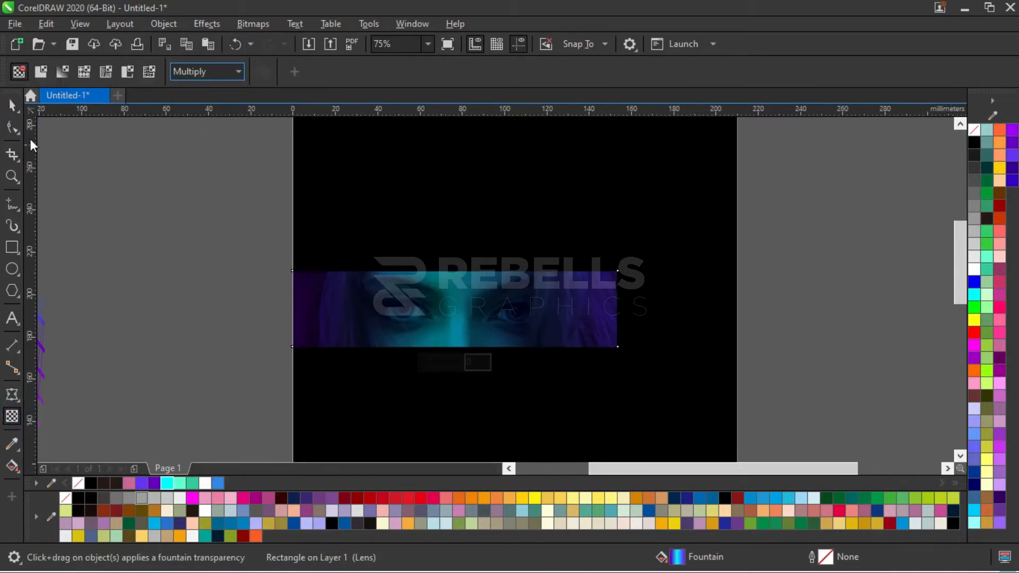
{"action": "left_click", "coordinate": [17, 107]}
{"action": "left_click_drag", "start_coordinate": [215, 226], "coordinate": [698, 401]}
{"action": "key", "text": "ctrl+g"}
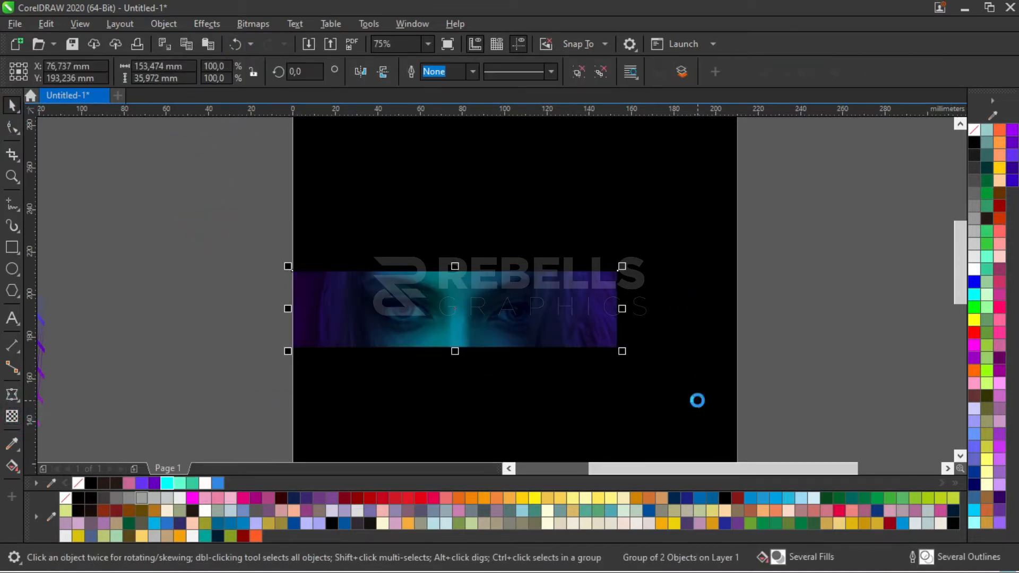
Centre the eye strip group on the page and move it straight up to about Y 177 mm.
{"action": "key", "text": "p"}
{"action": "scroll", "coordinate": [635, 304], "scroll_direction": "down", "scroll_amount": 1}
{"action": "scroll", "coordinate": [608, 370], "scroll_direction": "up", "scroll_amount": 1}
{"action": "left_click_drag", "start_coordinate": [603, 338], "coordinate": [605, 276]}
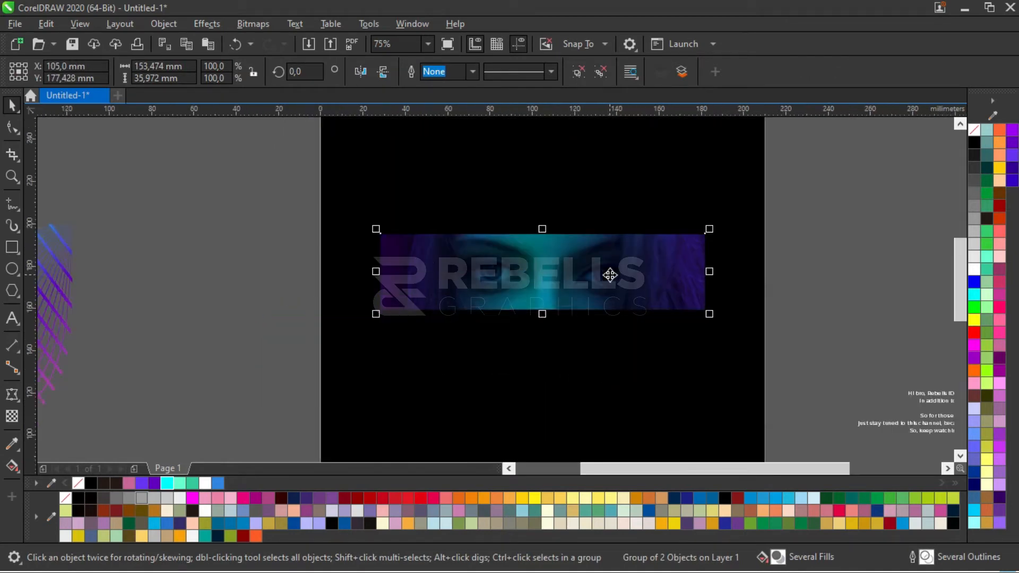
{"action": "scroll", "coordinate": [605, 276], "scroll_direction": "down", "scroll_amount": 1}
Move the warped grid onto the page below the eye strip and mirror it horizontally.
{"action": "left_click", "coordinate": [302, 301]}
{"action": "left_click_drag", "start_coordinate": [292, 329], "coordinate": [528, 365]}
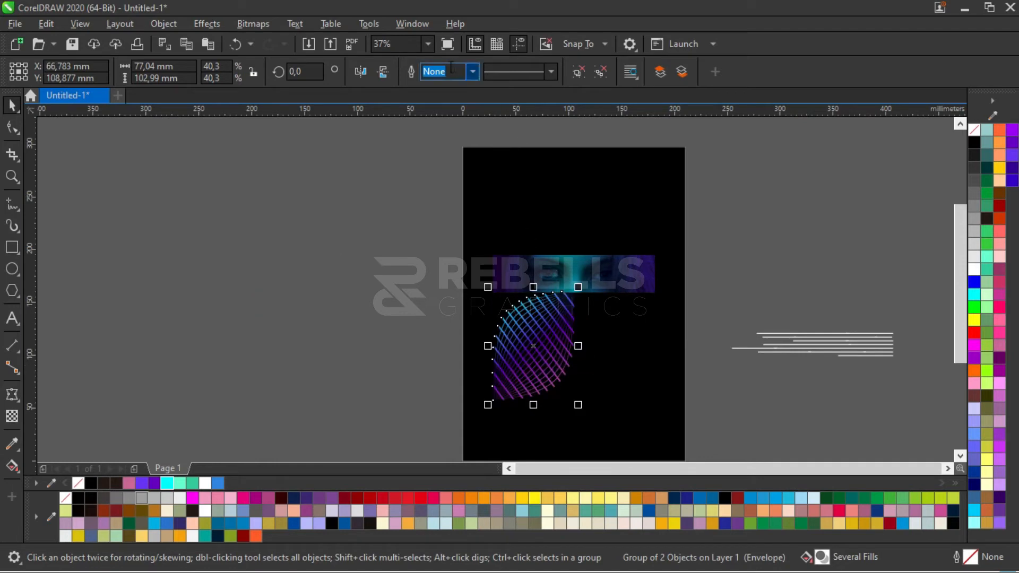
{"action": "left_click", "coordinate": [383, 71]}
{"action": "scroll", "coordinate": [542, 336], "scroll_direction": "up", "scroll_amount": 2}
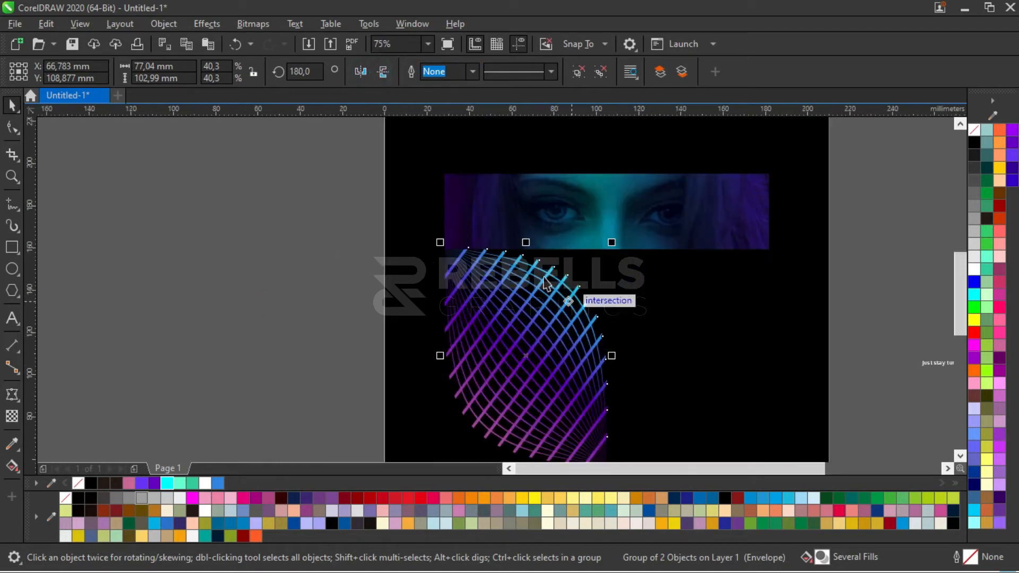
Enlarge the warped grid and place it partly behind the eye strip, lined up with the strip's left end.
{"action": "left_click_drag", "start_coordinate": [440, 243], "coordinate": [371, 162]}
{"action": "left_click_drag", "start_coordinate": [556, 276], "coordinate": [553, 323]}
{"action": "left_click", "coordinate": [616, 209], "text": "shift"}
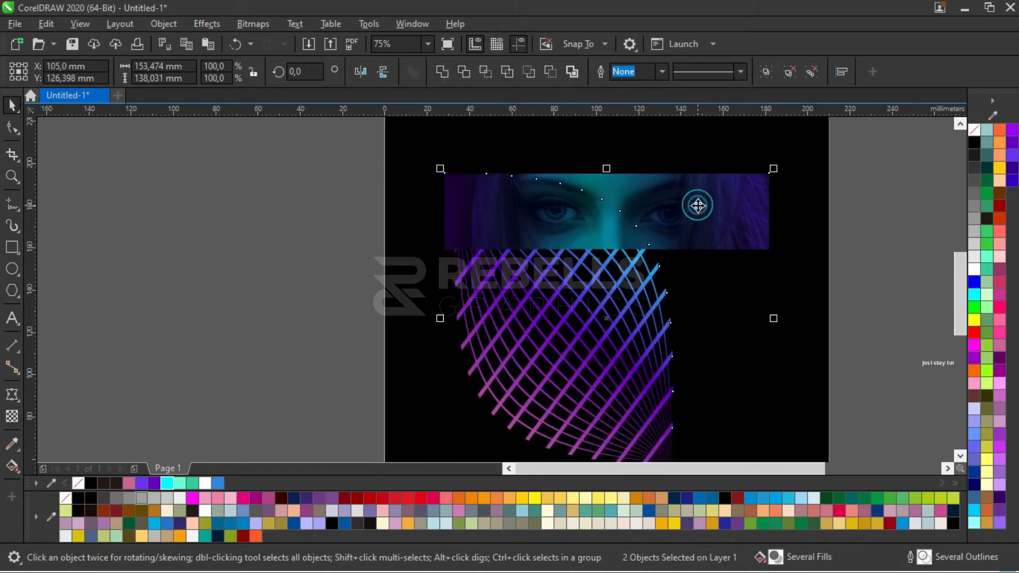
{"action": "scroll", "coordinate": [427, 279], "scroll_direction": "down", "scroll_amount": 2}
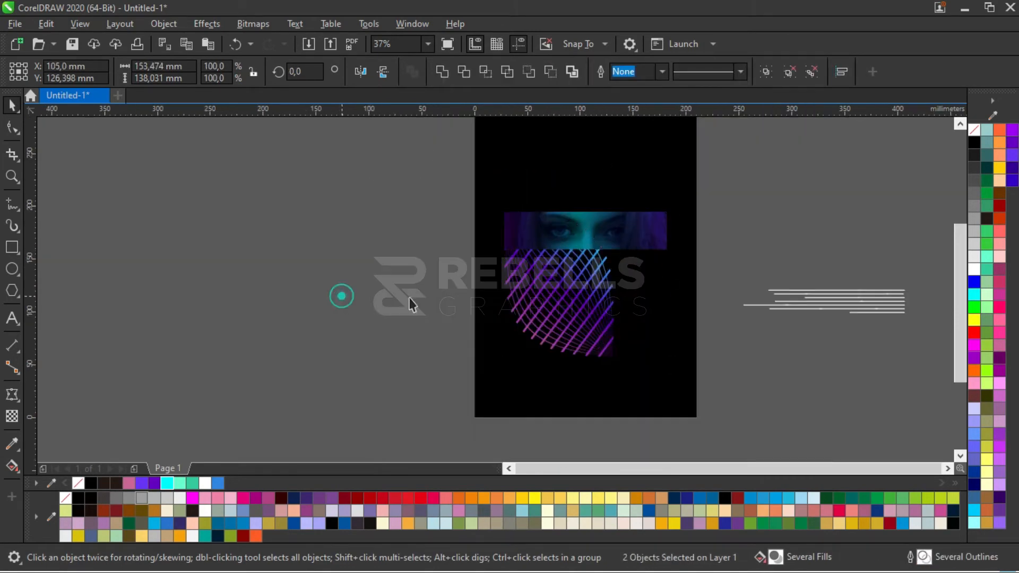
Scale the warped grid down proportionally to about 80 × 107 mm, keeping it anchored at its upper corner behind the eye strip.
{"action": "left_click", "coordinate": [579, 310]}
{"action": "scroll", "coordinate": [578, 309], "scroll_direction": "up", "scroll_amount": 2}
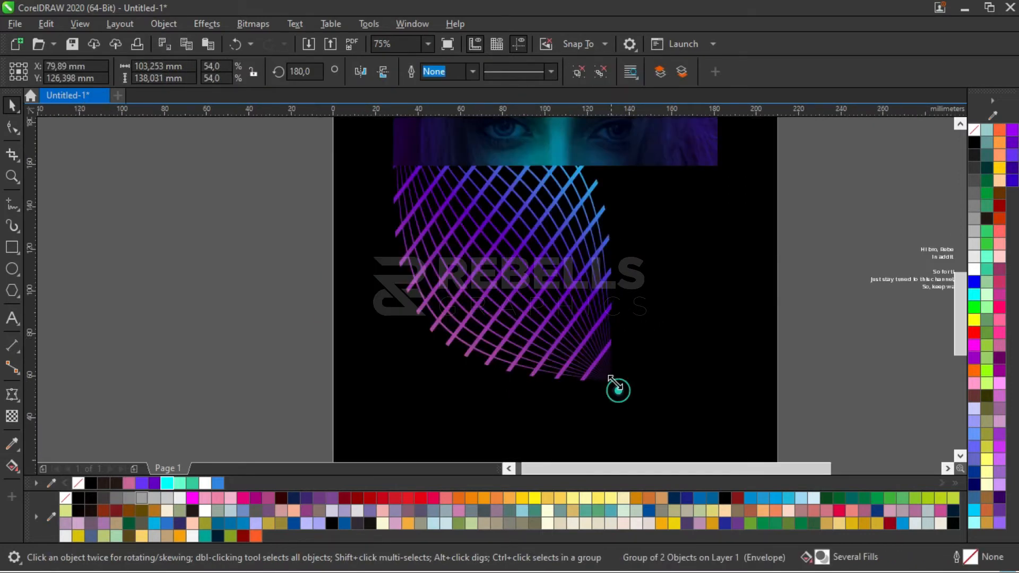
{"action": "left_click_drag", "start_coordinate": [611, 378], "coordinate": [567, 318]}
{"action": "scroll", "coordinate": [516, 329], "scroll_direction": "down", "scroll_amount": 2}
{"action": "scroll", "coordinate": [480, 205], "scroll_direction": "up", "scroll_amount": 2}
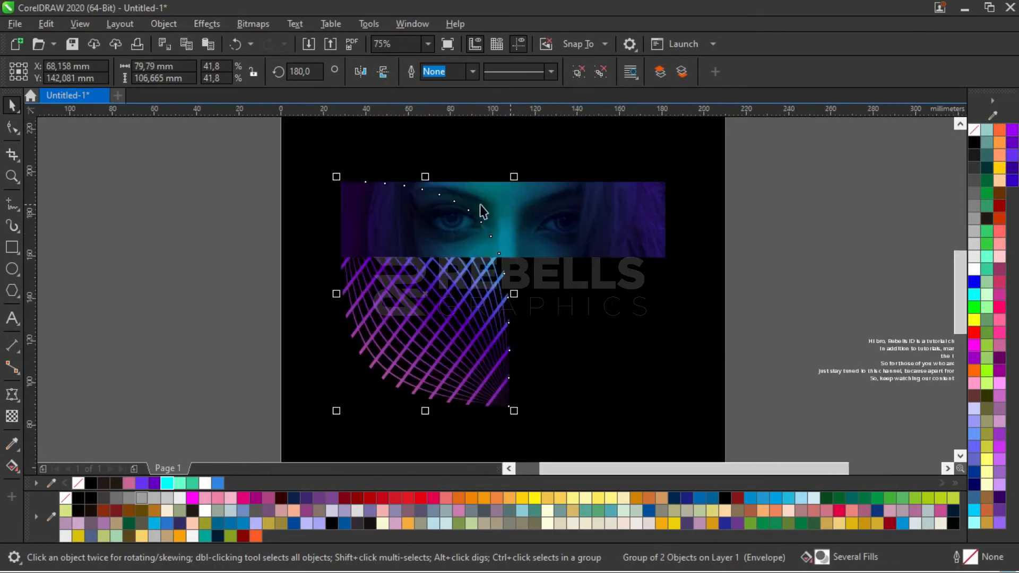
Add the artistic text "REBELLS" beside the page and set its font to Gotham Black.
{"action": "left_click", "coordinate": [13, 317]}
{"action": "left_click", "coordinate": [120, 316]}
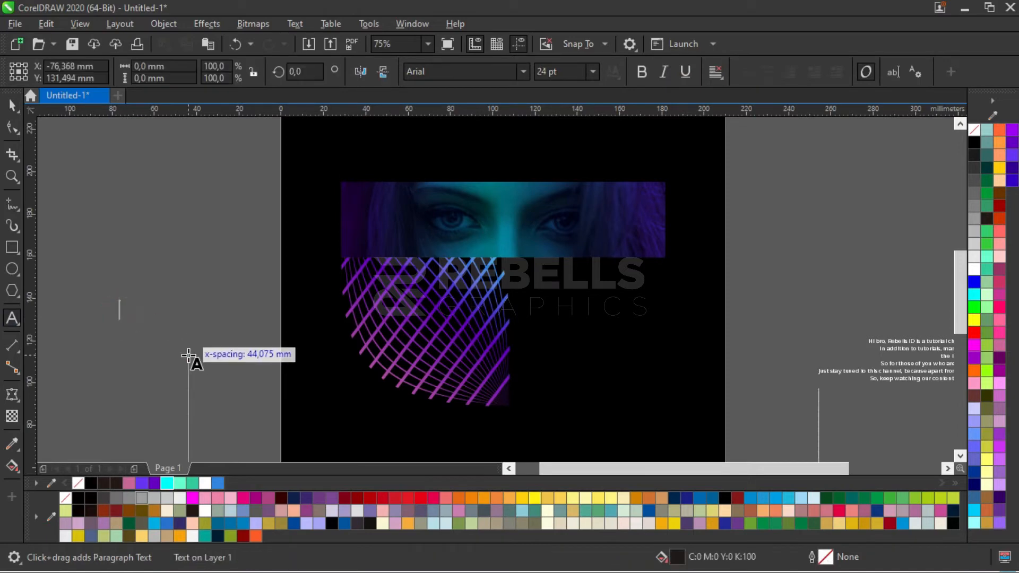
{"action": "type", "text": "REBE"}
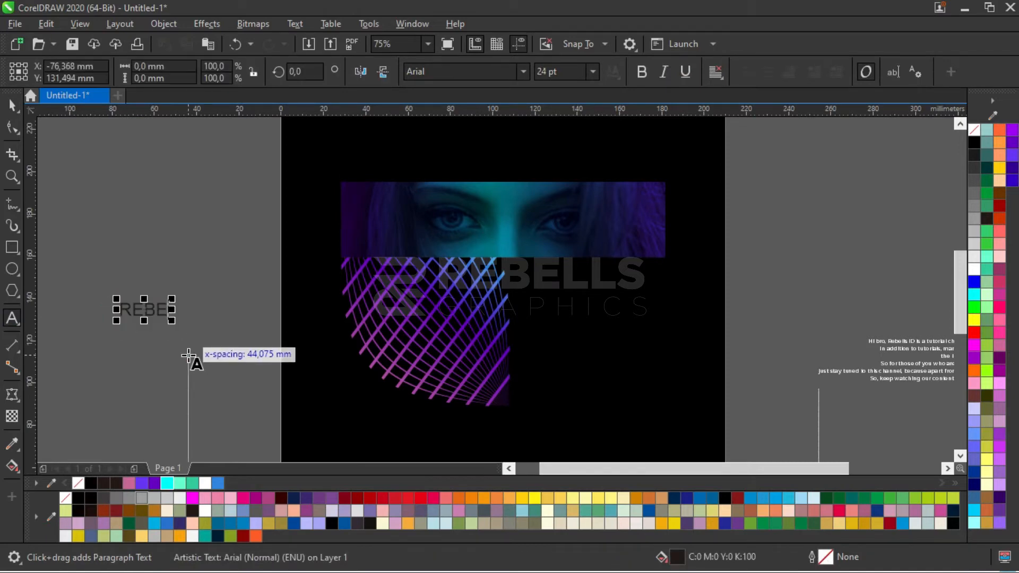
{"action": "type", "text": "LLS"}
{"action": "left_click", "coordinate": [13, 106]}
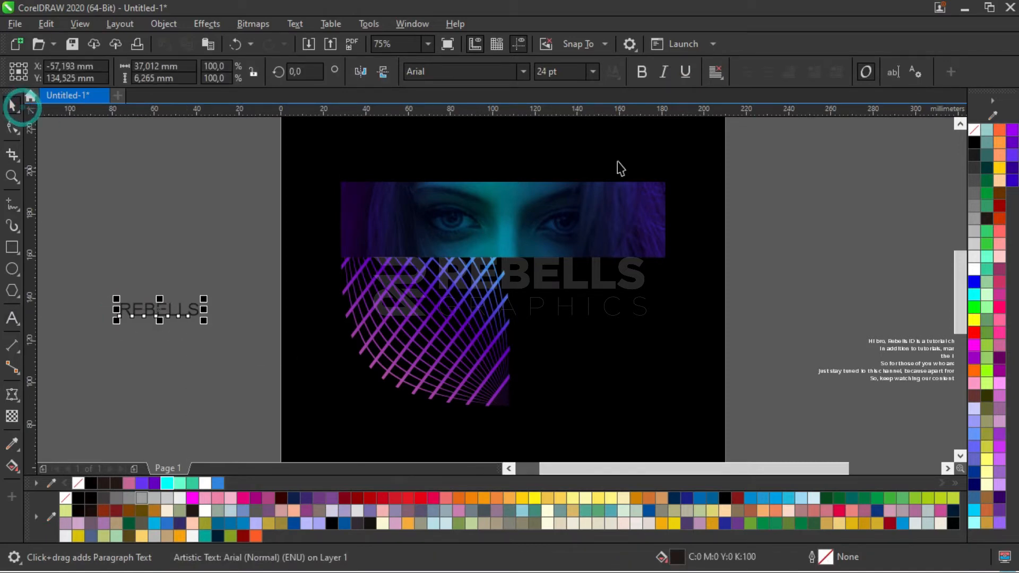
{"action": "left_click", "coordinate": [520, 72]}
{"action": "left_click", "coordinate": [509, 120]}
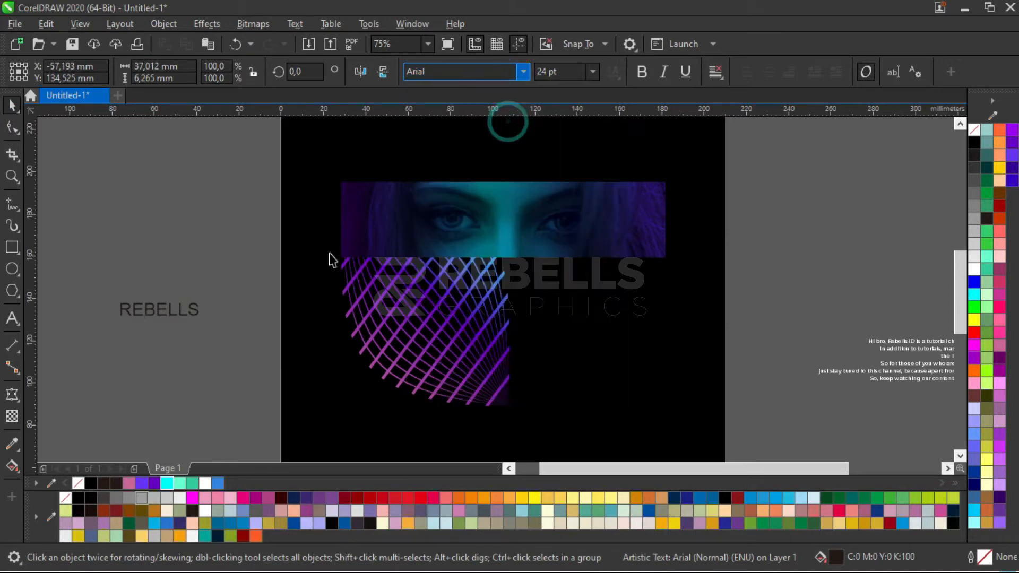
Apply a horizontal linear gradient to the REBELLS text, running from blue-violet through cyan to purple.
{"action": "scroll", "coordinate": [146, 314], "scroll_direction": "up", "scroll_amount": 2}
{"action": "key", "text": "g"}
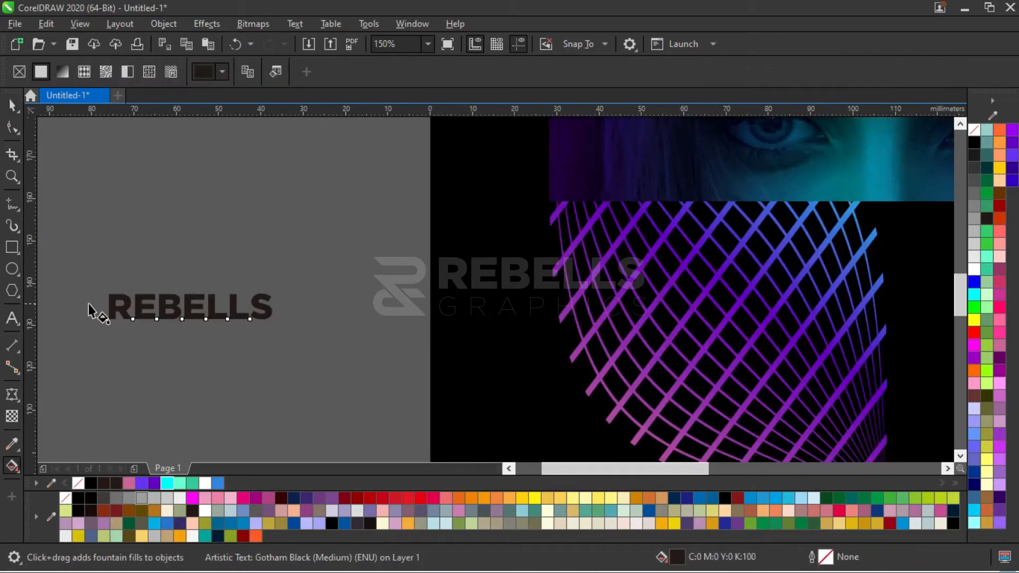
{"action": "left_click_drag", "start_coordinate": [89, 305], "coordinate": [281, 308]}
{"action": "left_click", "coordinate": [153, 483]}
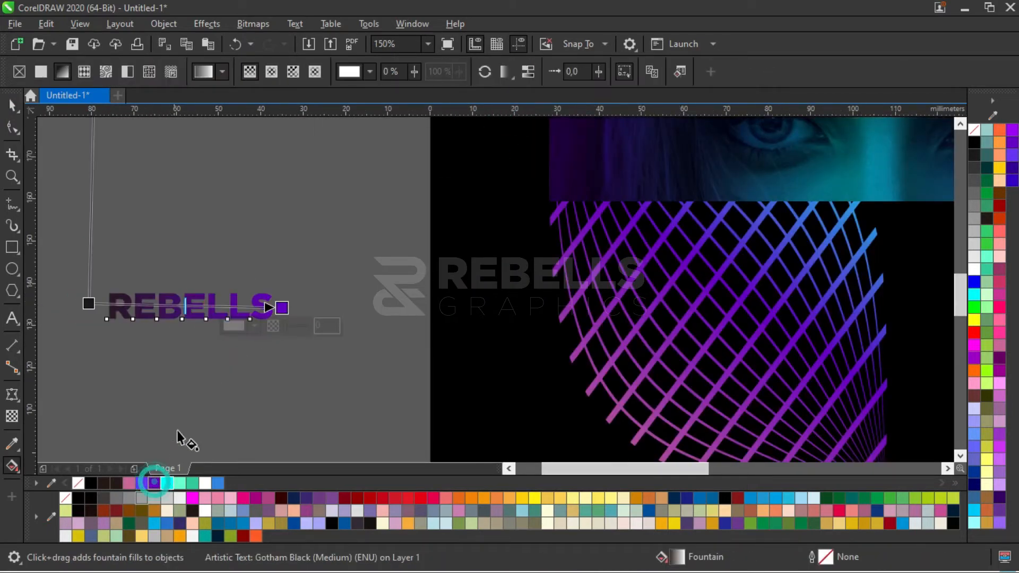
{"action": "left_click", "coordinate": [88, 304]}
{"action": "left_click", "coordinate": [146, 484]}
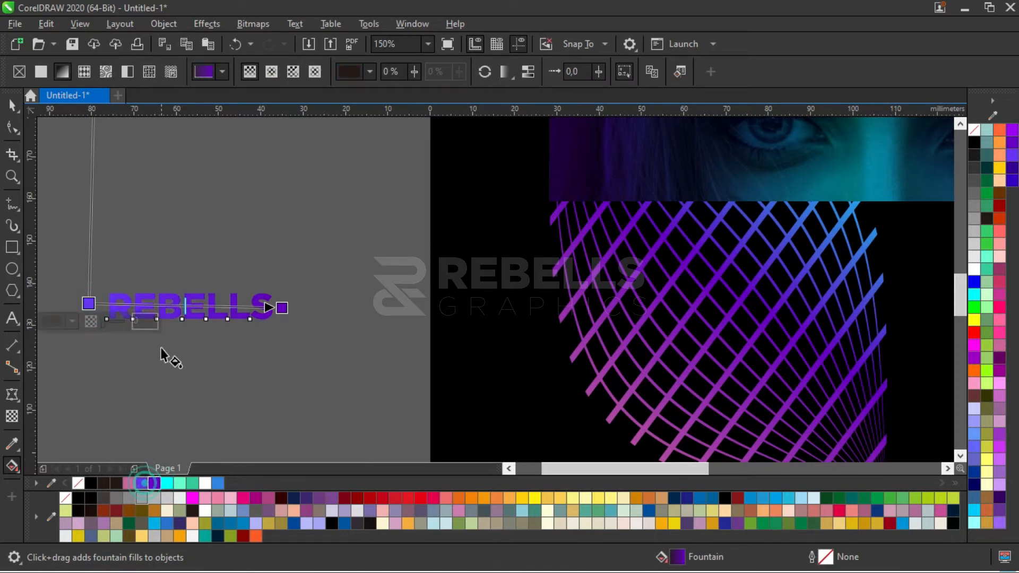
{"action": "double_click", "coordinate": [178, 306]}
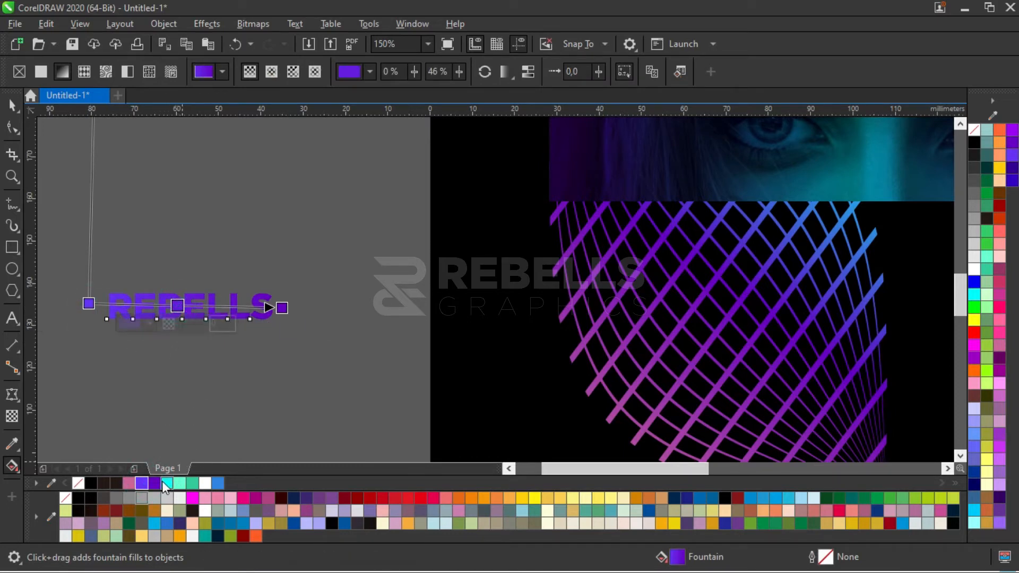
{"action": "left_click", "coordinate": [163, 482]}
{"action": "left_click_drag", "start_coordinate": [283, 306], "coordinate": [301, 304]}
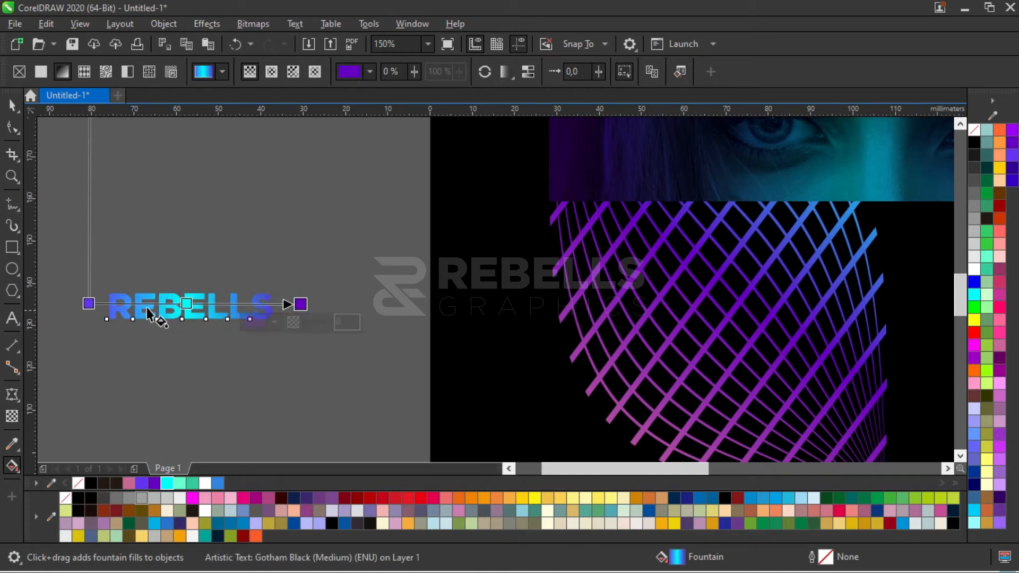
Rotate the REBELLS text 90° and move it onto the page beside the warped grid.
{"action": "left_click", "coordinate": [13, 104]}
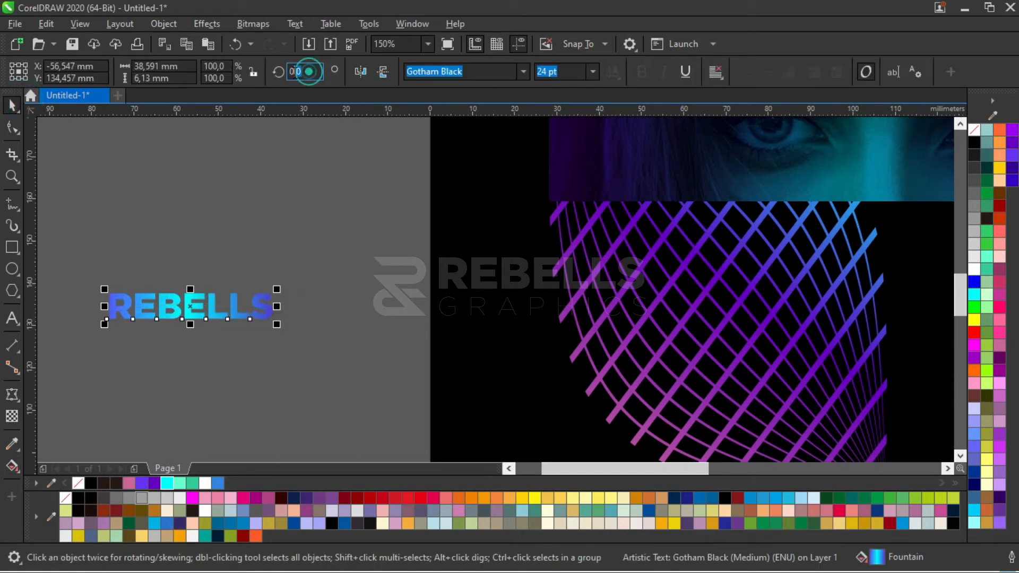
{"action": "left_click_drag", "start_coordinate": [309, 72], "coordinate": [287, 76]}
{"action": "key", "text": "Return"}
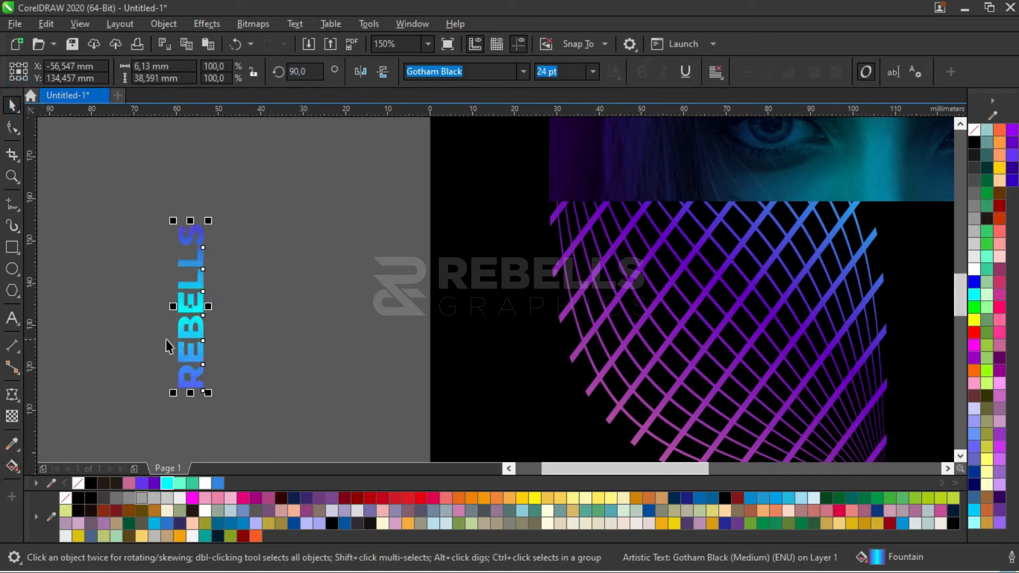
{"action": "left_click_drag", "start_coordinate": [194, 334], "coordinate": [382, 333]}
{"action": "scroll", "coordinate": [305, 256], "scroll_direction": "down", "scroll_amount": 1}
{"action": "left_click_drag", "start_coordinate": [344, 283], "coordinate": [613, 345]}
{"action": "scroll", "coordinate": [599, 308], "scroll_direction": "down", "scroll_amount": 2}
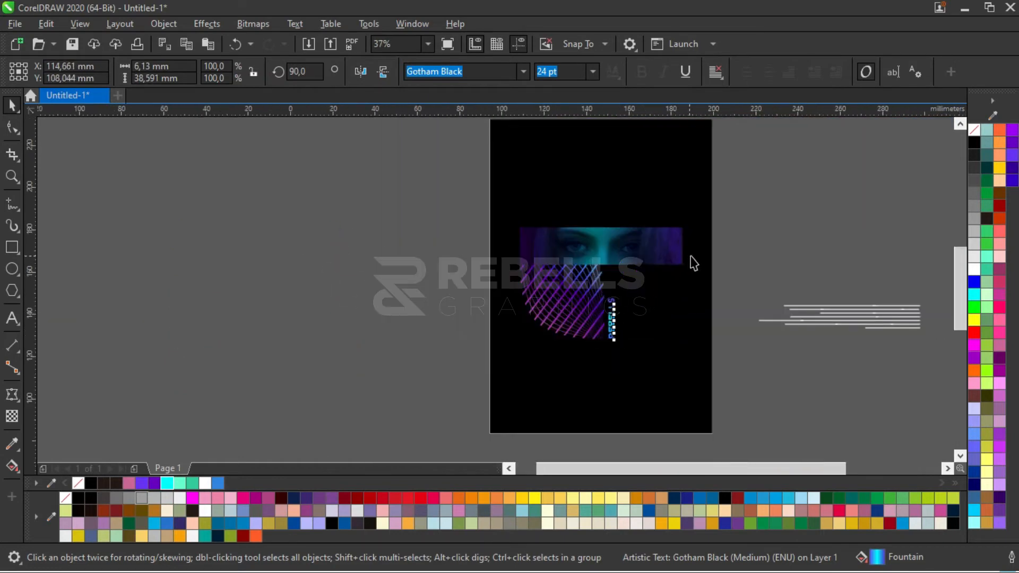
Enlarge the vertical REBELLS text to about 17 × 107 mm so it spans the eye strip and the grid.
{"action": "scroll", "coordinate": [692, 262], "scroll_direction": "up", "scroll_amount": 2}
{"action": "left_click_drag", "start_coordinate": [546, 334], "coordinate": [632, 199]}
{"action": "scroll", "coordinate": [626, 284], "scroll_direction": "down", "scroll_amount": 1}
{"action": "scroll", "coordinate": [517, 317], "scroll_direction": "up", "scroll_amount": 2}
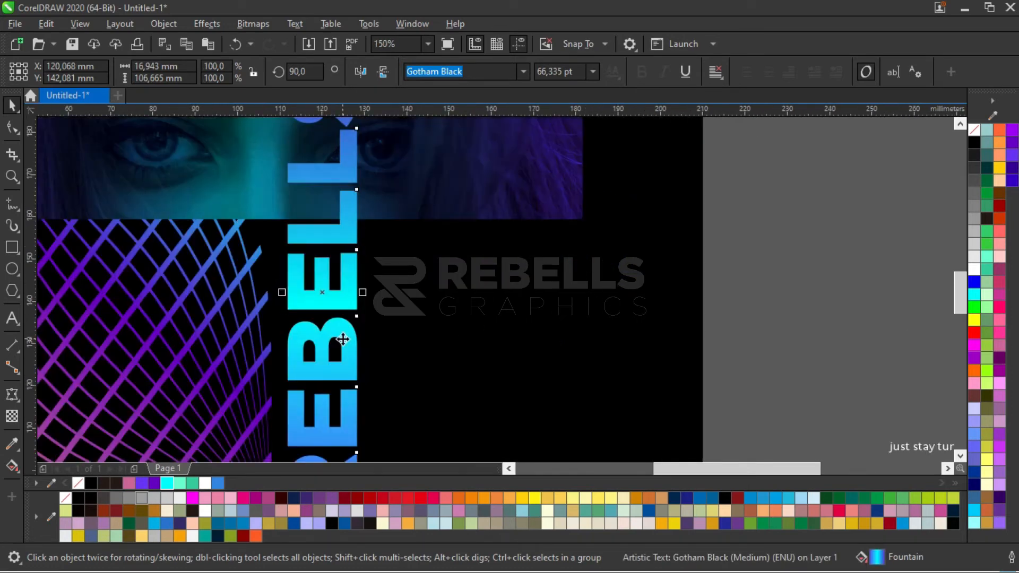
Duplicate the vertical REBELLS text alongside itself and give the copy a one-step outside contour of about 1.18 mm.
{"action": "left_click_drag", "start_coordinate": [342, 339], "coordinate": [418, 339]}
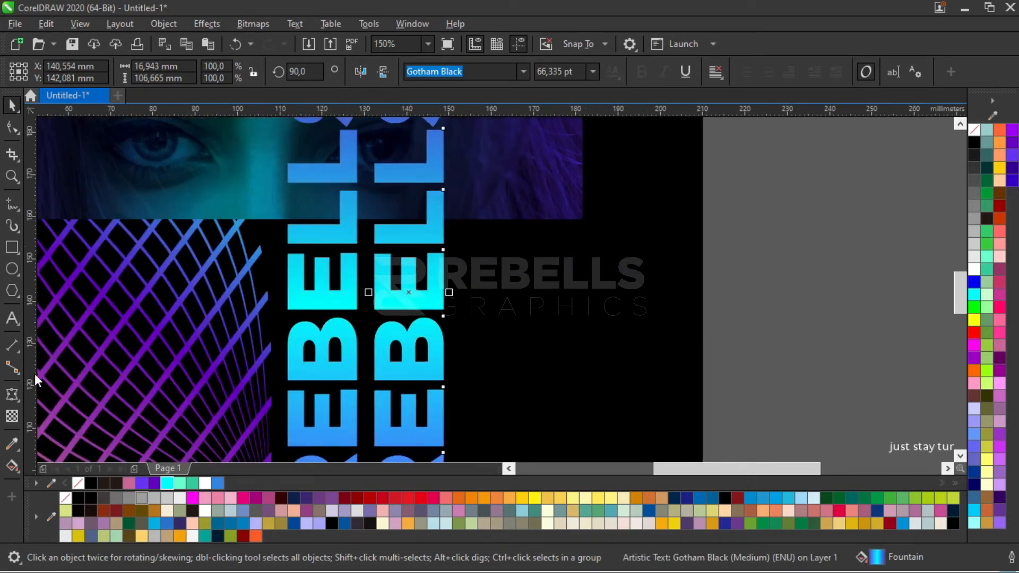
{"action": "left_click", "coordinate": [16, 416]}
{"action": "left_click", "coordinate": [60, 414]}
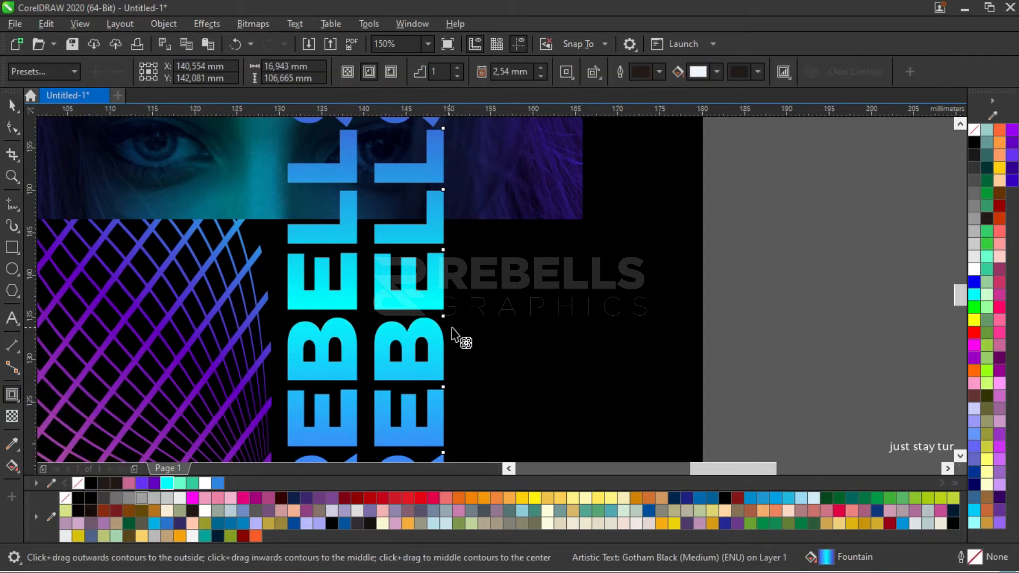
{"action": "scroll", "coordinate": [451, 340], "scroll_direction": "up", "scroll_amount": 2}
{"action": "left_click_drag", "start_coordinate": [442, 344], "coordinate": [350, 309]}
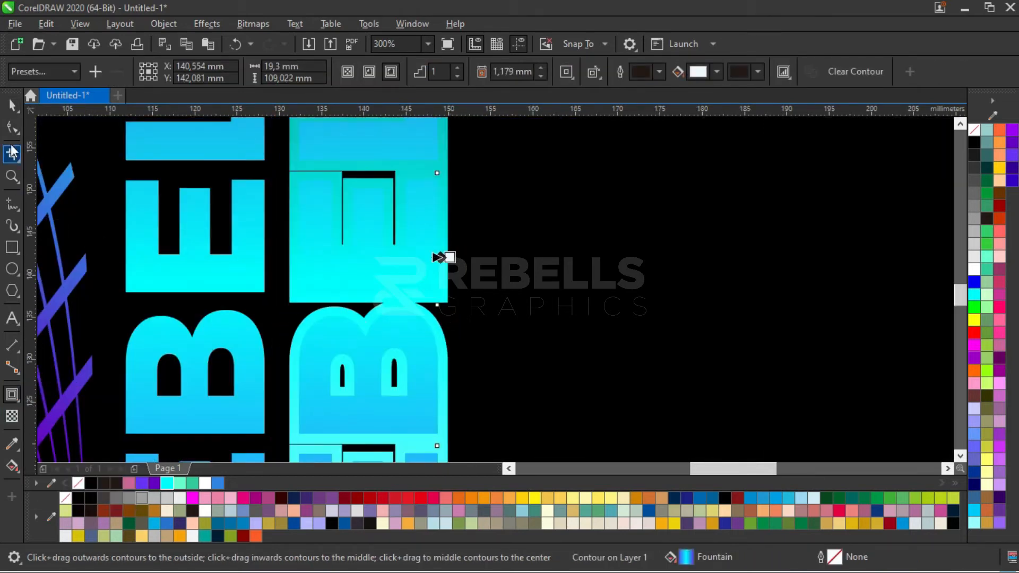
Break the contour apart and subtract the front text from the back shape to leave hollow outlined REBELLS lettering.
{"action": "left_click", "coordinate": [16, 109]}
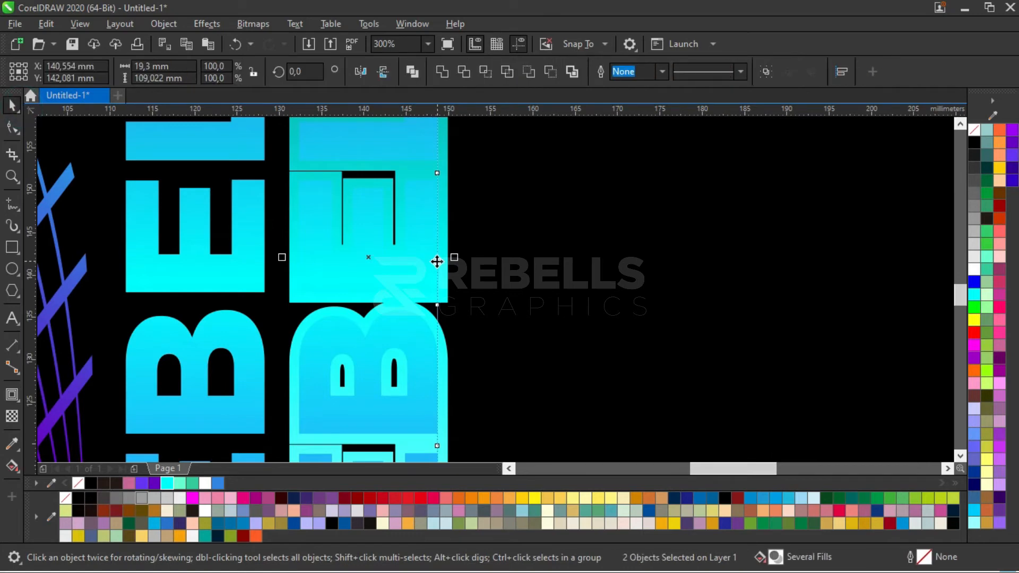
{"action": "left_click", "coordinate": [549, 70]}
{"action": "scroll", "coordinate": [471, 334], "scroll_direction": "down", "scroll_amount": 4}
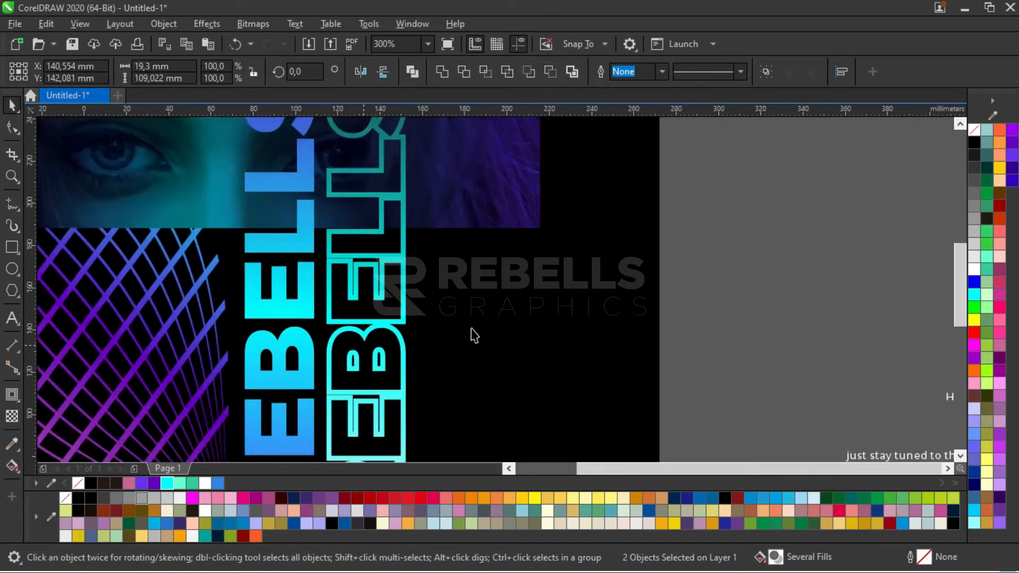
{"action": "left_click", "coordinate": [572, 275]}
Duplicate the outlined REBELLS lettering toward the eye strip's far end, at about X 172 mm.
{"action": "scroll", "coordinate": [374, 422], "scroll_direction": "up", "scroll_amount": 2}
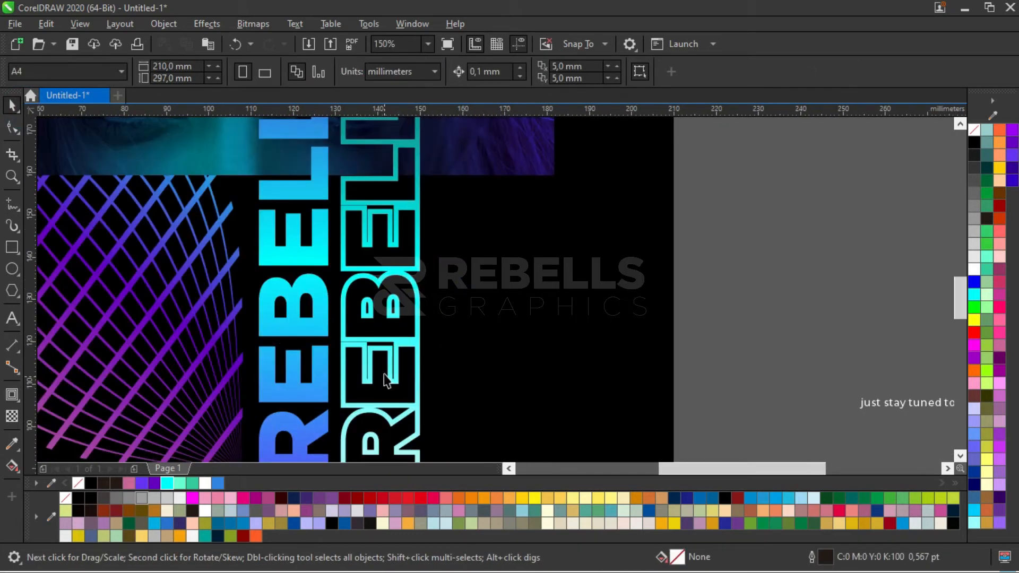
{"action": "left_click_drag", "start_coordinate": [390, 370], "coordinate": [519, 372]}
{"action": "scroll", "coordinate": [427, 371], "scroll_direction": "down", "scroll_amount": 2}
{"action": "scroll", "coordinate": [432, 370], "scroll_direction": "up", "scroll_amount": 2}
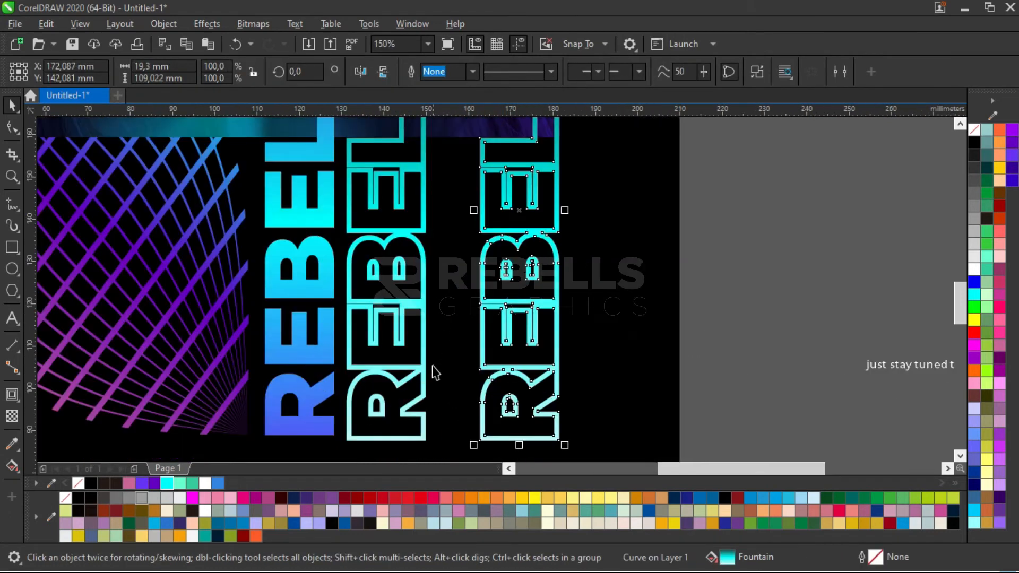
Move the first outlined copy next to the second, and place the solid REBELLS text beside them at about X 129.5 mm.
{"action": "left_click", "coordinate": [417, 372]}
{"action": "left_click_drag", "start_coordinate": [427, 356], "coordinate": [467, 361]}
{"action": "left_click", "coordinate": [314, 357]}
{"action": "left_click_drag", "start_coordinate": [314, 358], "coordinate": [354, 360]}
{"action": "scroll", "coordinate": [432, 346], "scroll_direction": "down", "scroll_amount": 4}
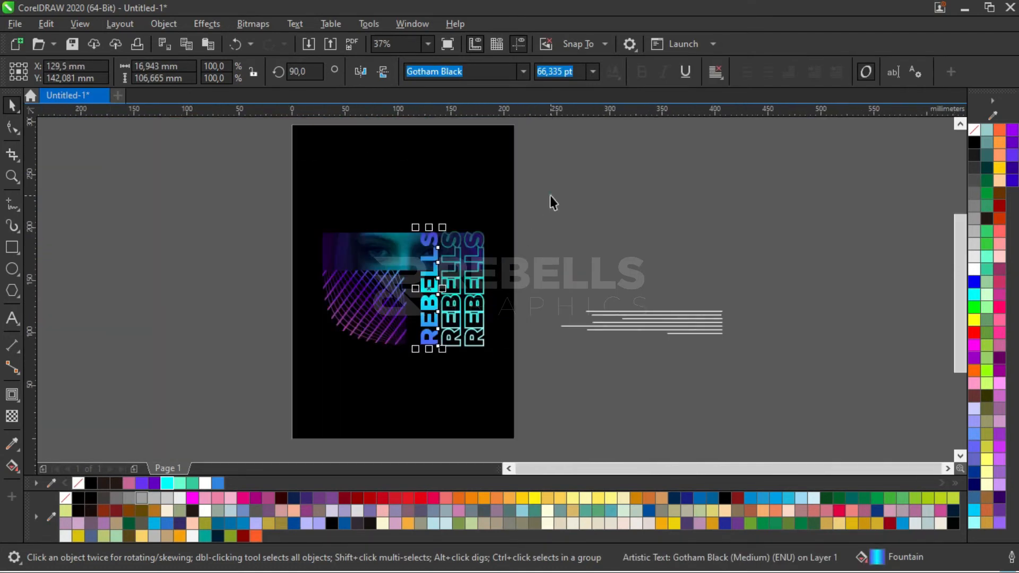
Select all three vertical REBELLS texts and enlarge them slightly together, anchored at the eye strip's upper right corner.
{"action": "left_click_drag", "start_coordinate": [550, 195], "coordinate": [412, 428]}
{"action": "scroll", "coordinate": [432, 378], "scroll_direction": "up", "scroll_amount": 2}
{"action": "left_click_drag", "start_coordinate": [405, 338], "coordinate": [391, 366]}
{"action": "scroll", "coordinate": [494, 319], "scroll_direction": "down", "scroll_amount": 2}
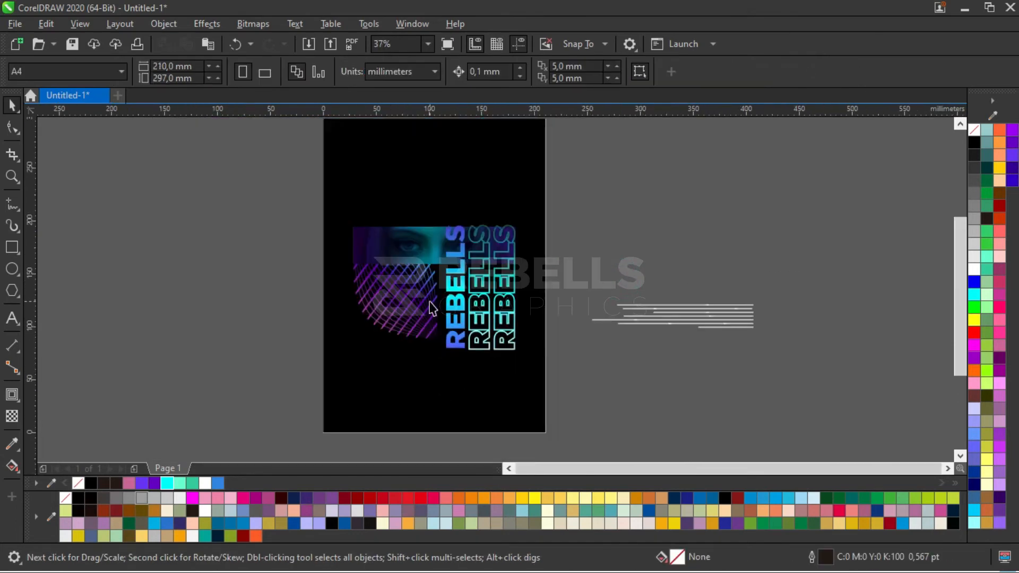
Enlarge the warped grid to about 87 × 116 mm so its lower corner meets the base of the solid REBELLS text.
{"action": "scroll", "coordinate": [425, 340], "scroll_direction": "up", "scroll_amount": 2}
{"action": "left_click", "coordinate": [417, 341]}
{"action": "left_click_drag", "start_coordinate": [448, 379], "coordinate": [456, 405]}
{"action": "scroll", "coordinate": [467, 409], "scroll_direction": "up", "scroll_amount": 2}
{"action": "scroll", "coordinate": [467, 410], "scroll_direction": "up", "scroll_amount": 4}
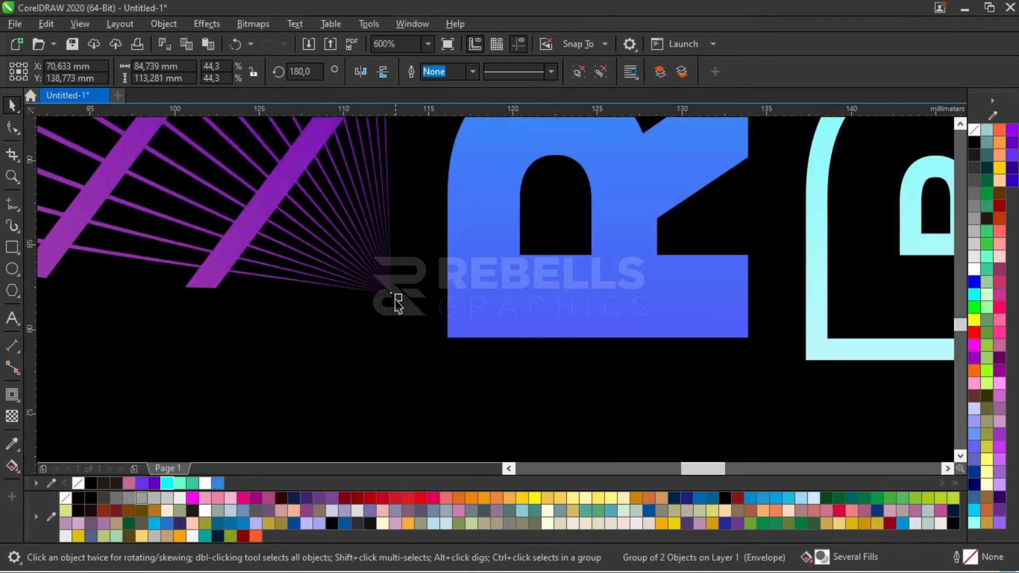
{"action": "left_click_drag", "start_coordinate": [395, 298], "coordinate": [441, 356]}
{"action": "scroll", "coordinate": [441, 355], "scroll_direction": "down", "scroll_amount": 4}
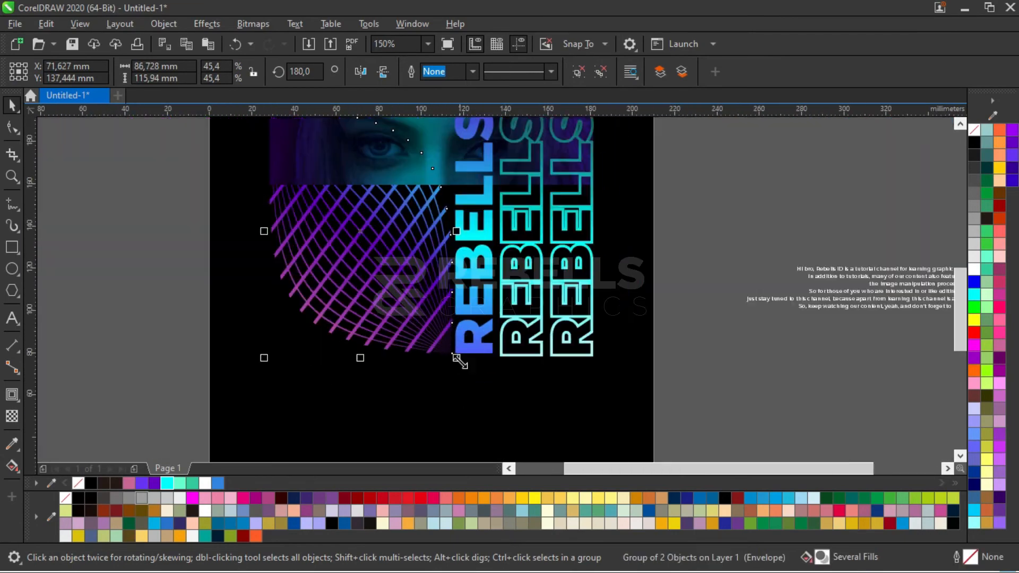
{"action": "scroll", "coordinate": [412, 316], "scroll_direction": "down", "scroll_amount": 2}
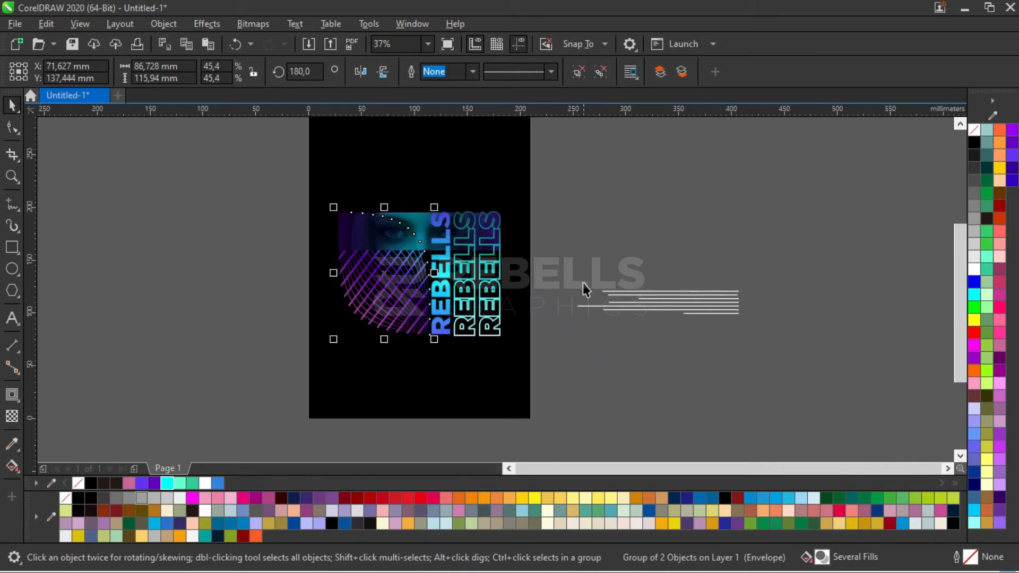
{"action": "key", "text": "Escape"}
Draw a rectangle about 229 × 55 mm over the eye strip, trim the grid with it to leave a gap, and delete the rectangle.
{"action": "scroll", "coordinate": [418, 259], "scroll_direction": "up", "scroll_amount": 2}
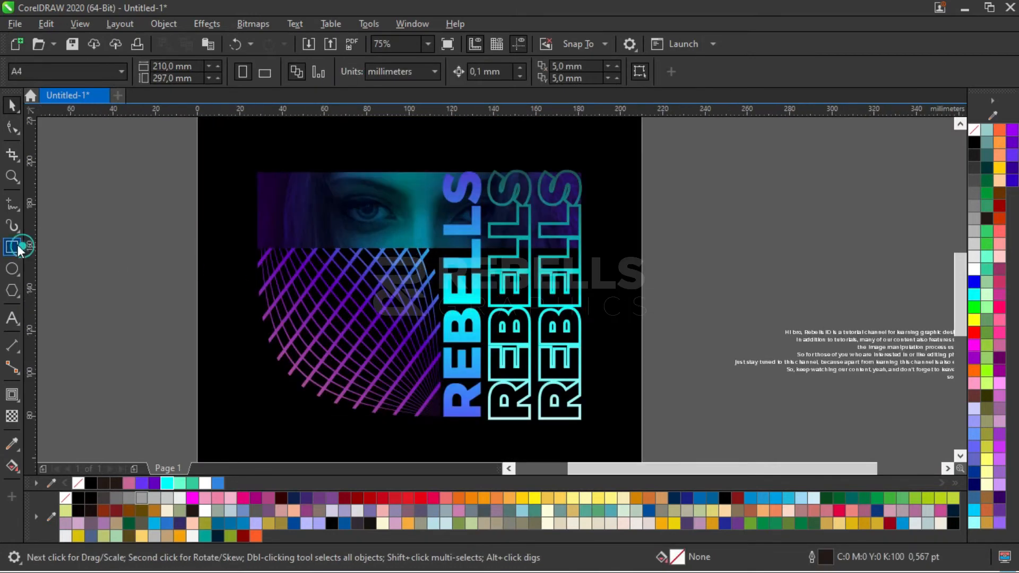
{"action": "left_click", "coordinate": [17, 245]}
{"action": "left_click_drag", "start_coordinate": [157, 144], "coordinate": [642, 260]}
{"action": "left_click", "coordinate": [11, 106]}
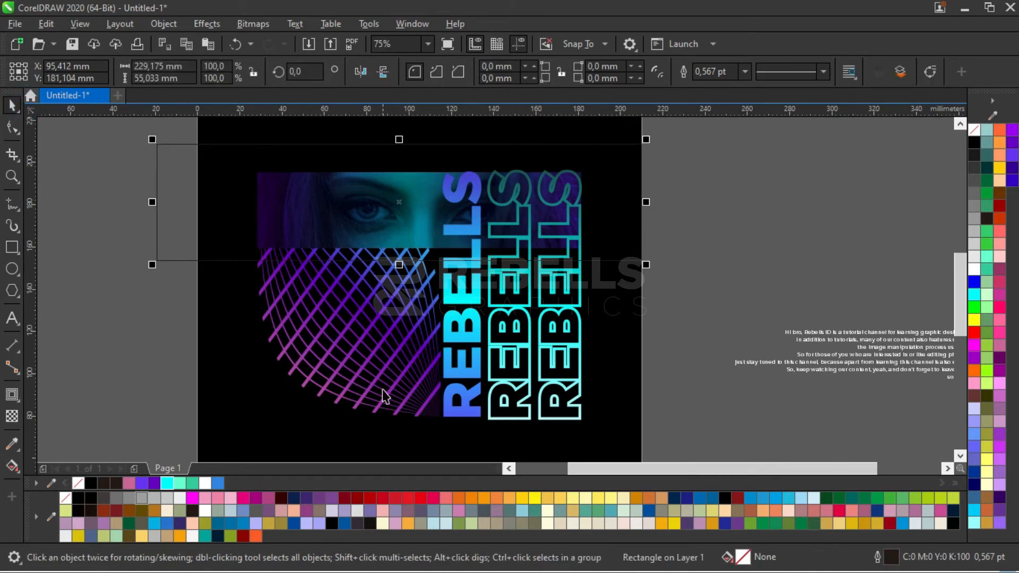
{"action": "left_click", "coordinate": [419, 408], "text": "shift"}
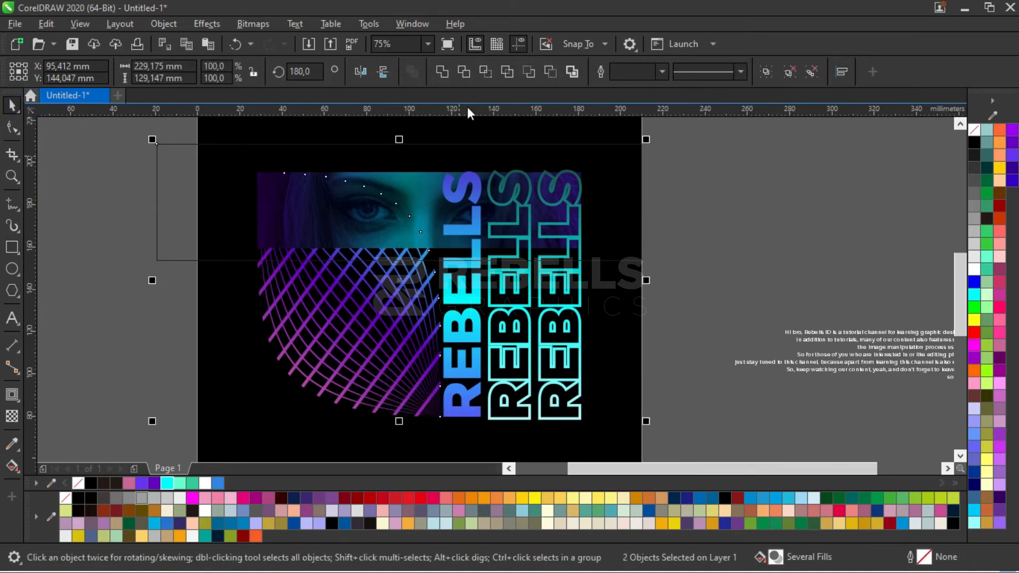
{"action": "left_click", "coordinate": [464, 71]}
{"action": "left_click", "coordinate": [645, 261]}
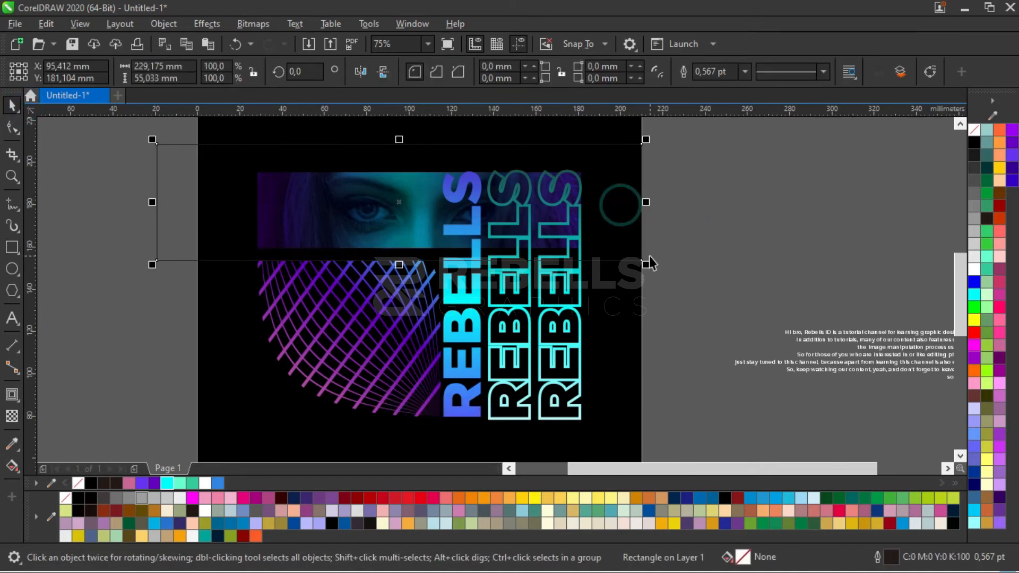
{"action": "left_click", "coordinate": [649, 255]}
Move the white description text onto the page below the artwork, aligned with the last REBELLS column's right edge.
{"action": "scroll", "coordinate": [519, 287], "scroll_direction": "down", "scroll_amount": 2}
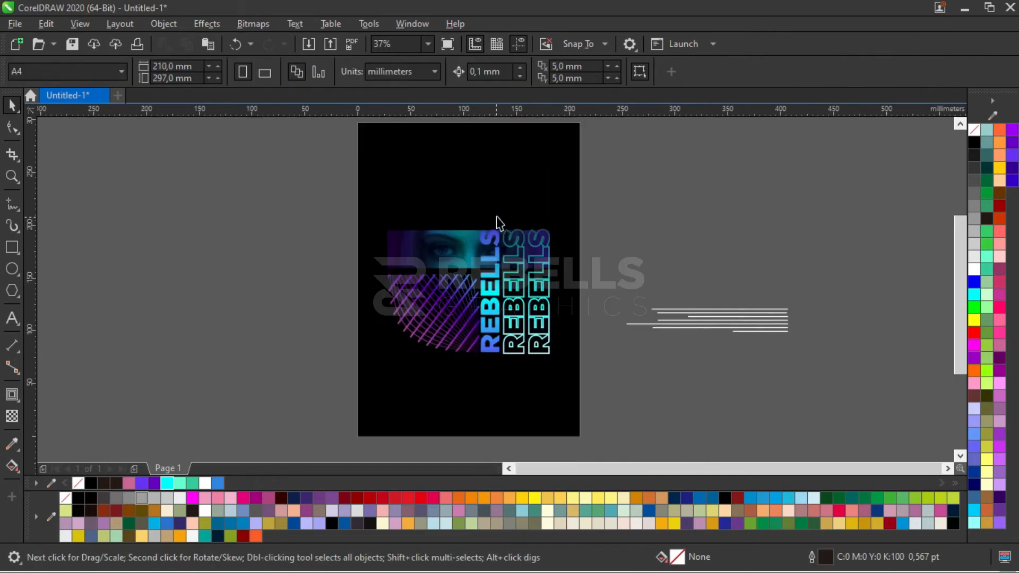
{"action": "left_click", "coordinate": [751, 319]}
{"action": "left_click_drag", "start_coordinate": [750, 319], "coordinate": [507, 377]}
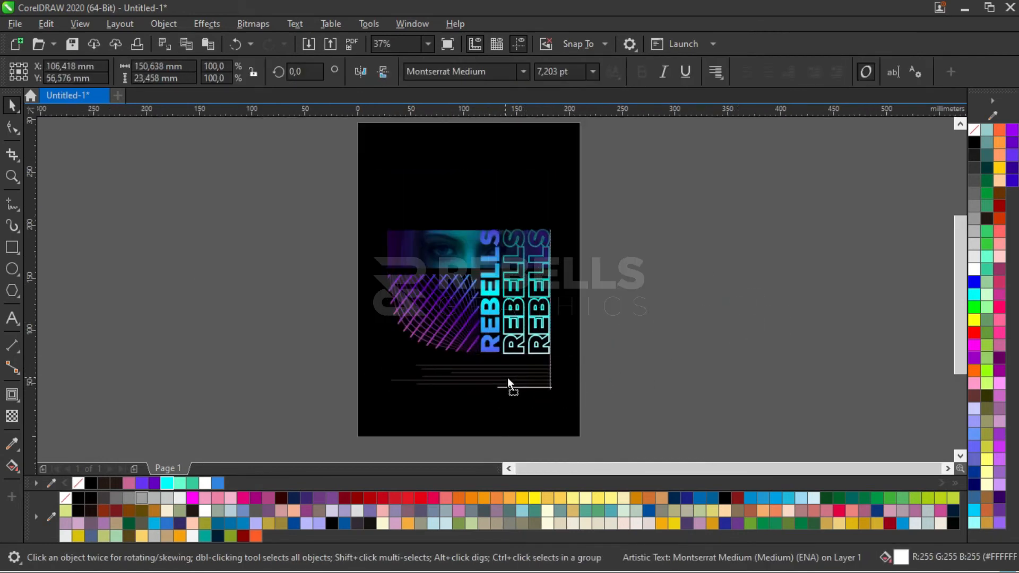
{"action": "left_click", "coordinate": [728, 375]}
Enlarge the description text slightly so it spans from the grid's left edge to the last REBELLS column.
{"action": "scroll", "coordinate": [409, 388], "scroll_direction": "up", "scroll_amount": 2}
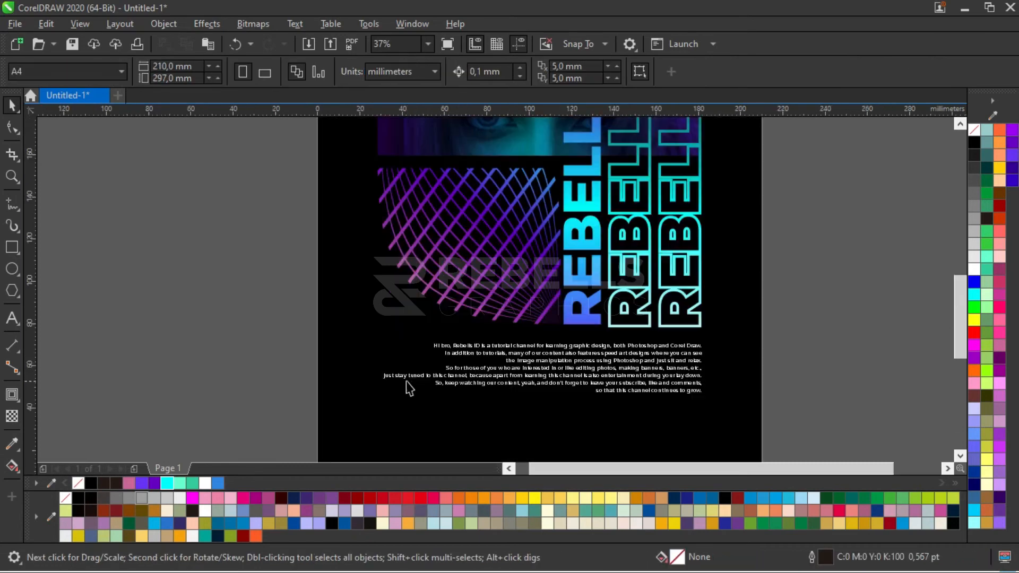
{"action": "left_click", "coordinate": [409, 388]}
{"action": "mouse_move", "coordinate": [381, 340]}
{"action": "left_mouse_down"}
{"action": "mouse_move", "coordinate": [411, 357]}
{"action": "mouse_move", "coordinate": [372, 330]}
{"action": "left_mouse_up"}
{"action": "scroll", "coordinate": [482, 337], "scroll_direction": "down", "scroll_amount": 1}
{"action": "left_click", "coordinate": [755, 346]}
{"action": "scroll", "coordinate": [529, 162], "scroll_direction": "up", "scroll_amount": 1}
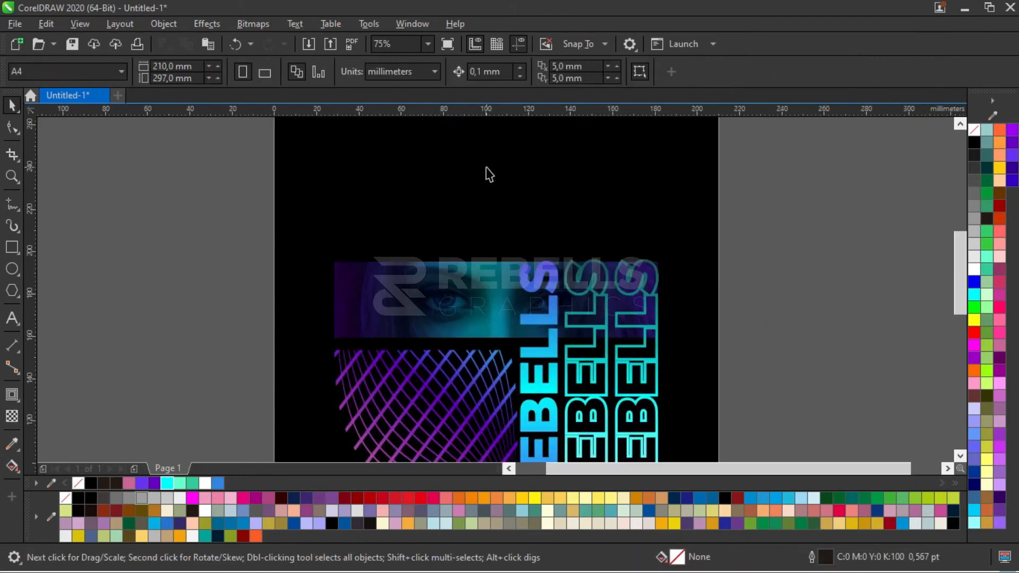
Draw a circle about 14.4 mm across above the eye strip and align its left edge with the strip's left edge.
{"action": "scroll", "coordinate": [485, 173], "scroll_direction": "up", "scroll_amount": 1}
{"action": "scroll", "coordinate": [204, 281], "scroll_direction": "up", "scroll_amount": 1}
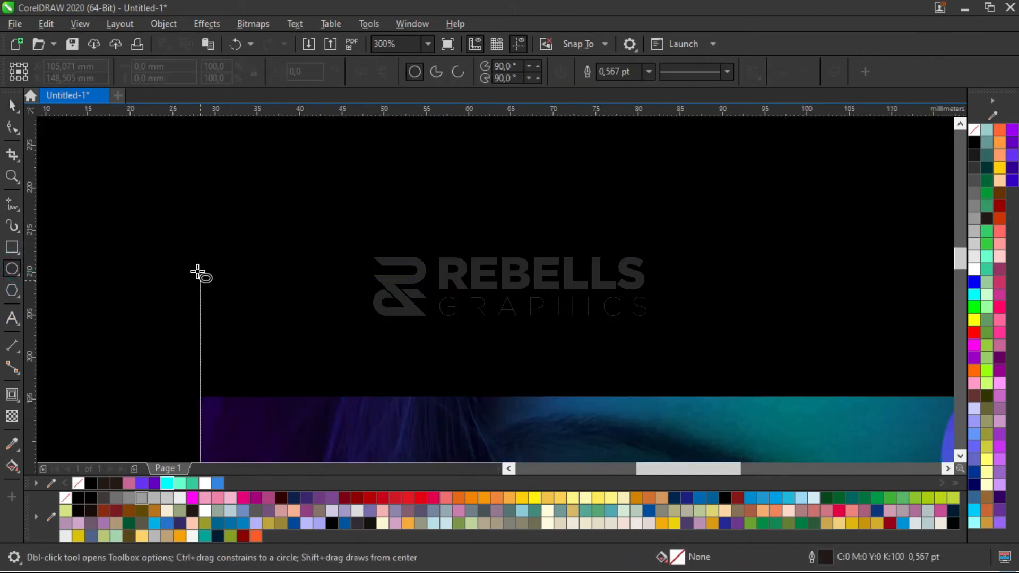
{"action": "left_click_drag", "start_coordinate": [182, 248], "coordinate": [311, 379]}
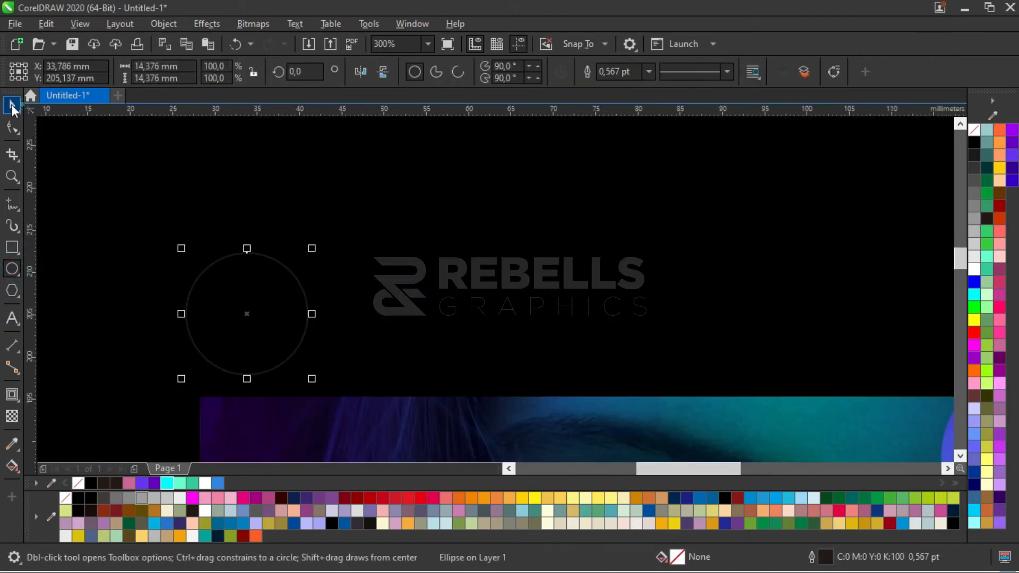
{"action": "left_click", "coordinate": [12, 105]}
{"action": "left_click", "coordinate": [268, 409], "text": "shift"}
{"action": "scroll", "coordinate": [403, 366], "scroll_direction": "down", "scroll_amount": 1}
{"action": "scroll", "coordinate": [428, 364], "scroll_direction": "down", "scroll_amount": 1}
{"action": "left_click", "coordinate": [188, 349]}
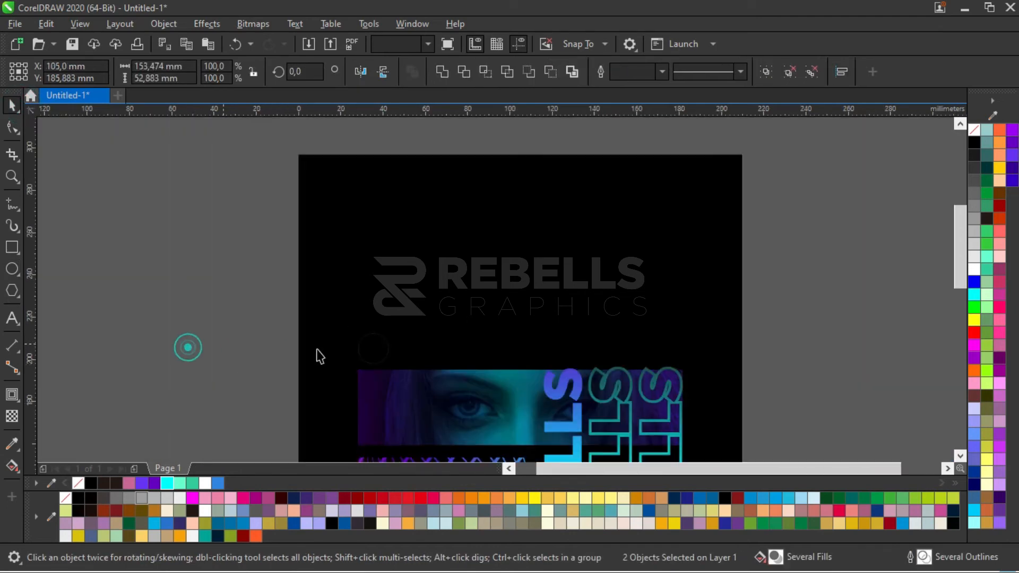
Add a smaller concentric circle inside the first one and combine the two circles into a ring shape.
{"action": "scroll", "coordinate": [377, 353], "scroll_direction": "up", "scroll_amount": 2}
{"action": "left_click", "coordinate": [383, 353]}
{"action": "scroll", "coordinate": [419, 321], "scroll_direction": "up", "scroll_amount": 1}
{"action": "left_click_drag", "start_coordinate": [458, 242], "coordinate": [445, 276]}
{"action": "left_click", "coordinate": [376, 271], "text": "shift"}
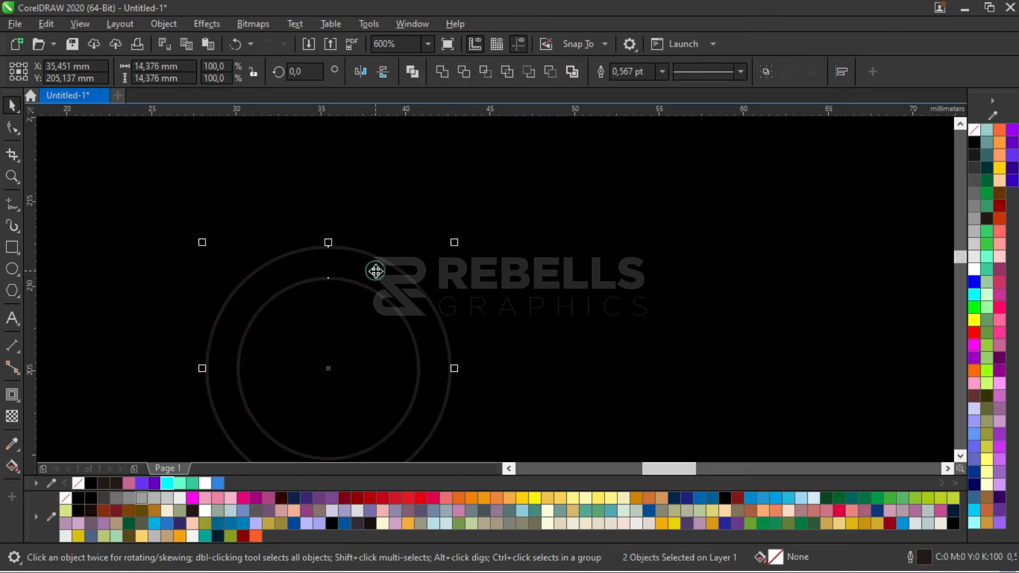
{"action": "scroll", "coordinate": [531, 160], "scroll_direction": "down", "scroll_amount": 1}
{"action": "left_click", "coordinate": [279, 257]}
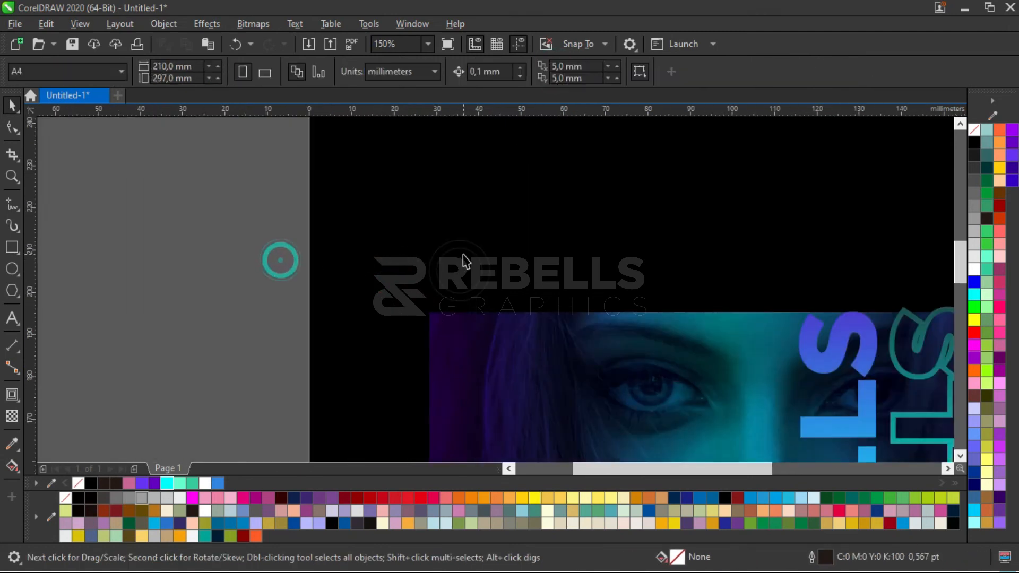
Fill the ring with Cyan (#00FFFF) and remove its outline.
{"action": "left_click", "coordinate": [452, 272]}
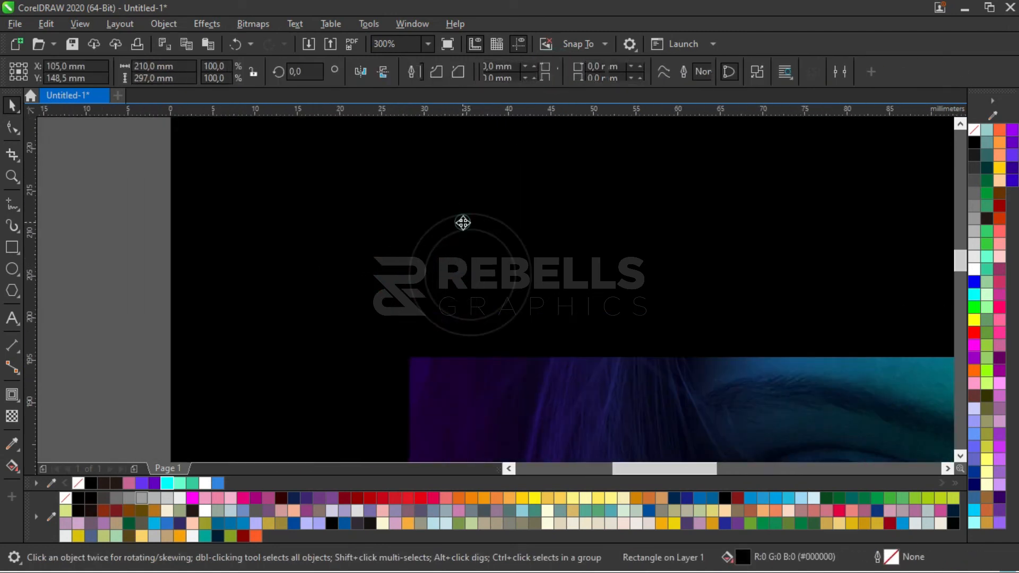
{"action": "left_click", "coordinate": [463, 222]}
{"action": "key", "text": "g"}
{"action": "left_click", "coordinate": [11, 106]}
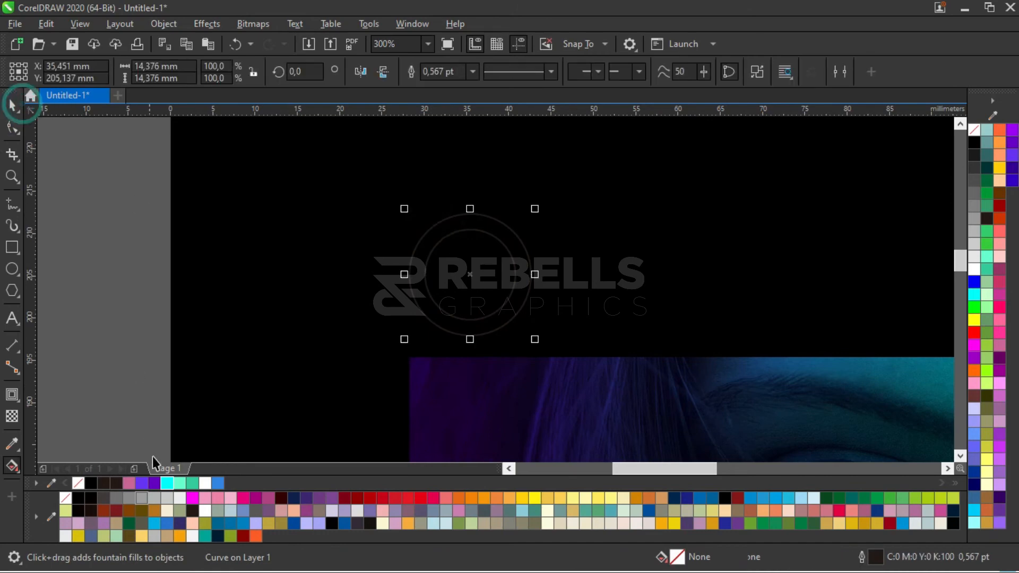
{"action": "left_click", "coordinate": [167, 483]}
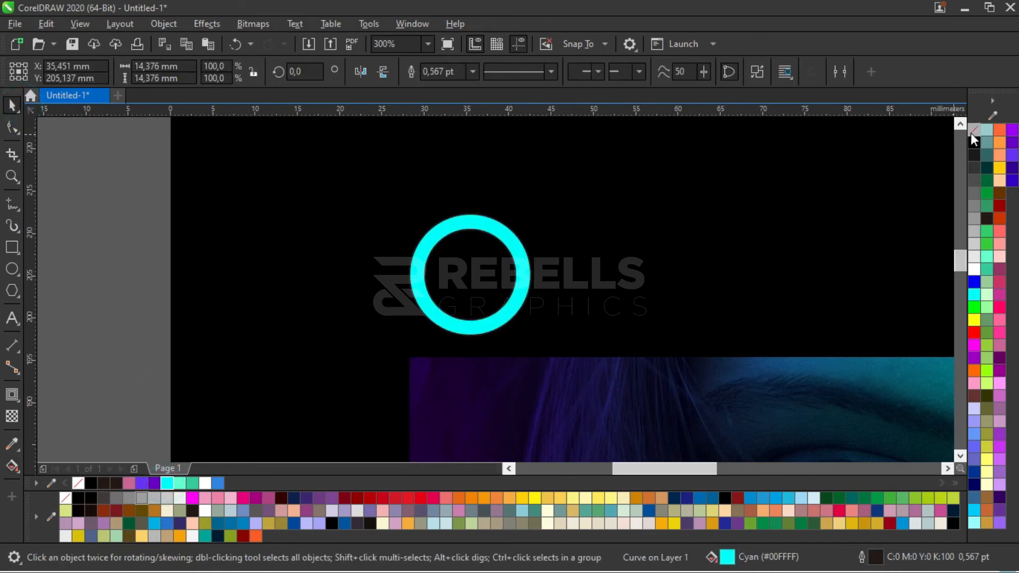
{"action": "right_click", "coordinate": [973, 130]}
Duplicate the ring twice in an evenly spaced row to its right, coloring the middle copy Deep River (#6600CC) and the last blue-violet.
{"action": "left_click_drag", "start_coordinate": [474, 276], "coordinate": [760, 279]}
{"action": "left_click", "coordinate": [153, 483]}
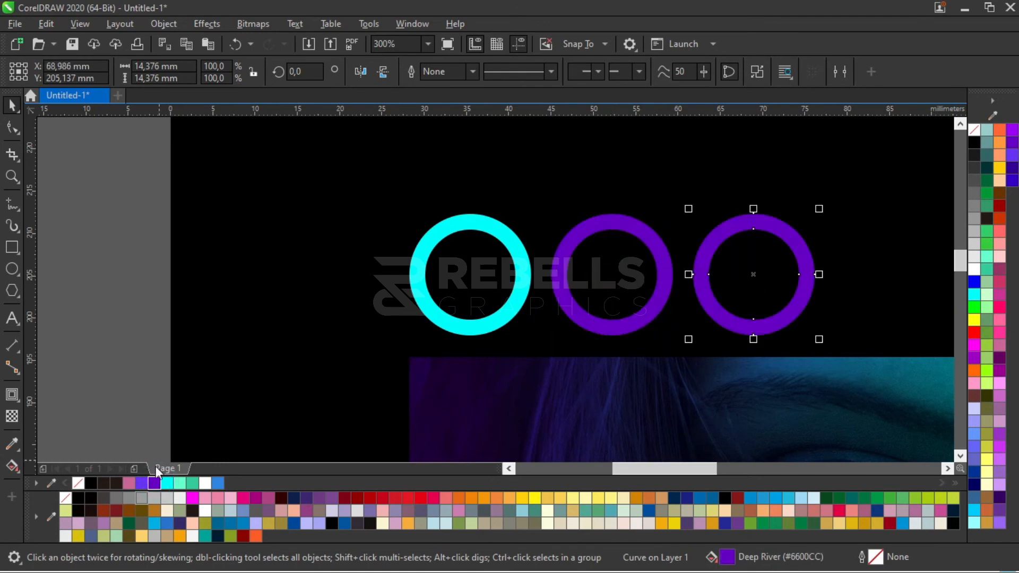
{"action": "left_click", "coordinate": [141, 483]}
{"action": "scroll", "coordinate": [193, 317], "scroll_direction": "down", "scroll_amount": 2}
{"action": "left_click", "coordinate": [140, 274]}
{"action": "scroll", "coordinate": [331, 250], "scroll_direction": "down", "scroll_amount": 1}
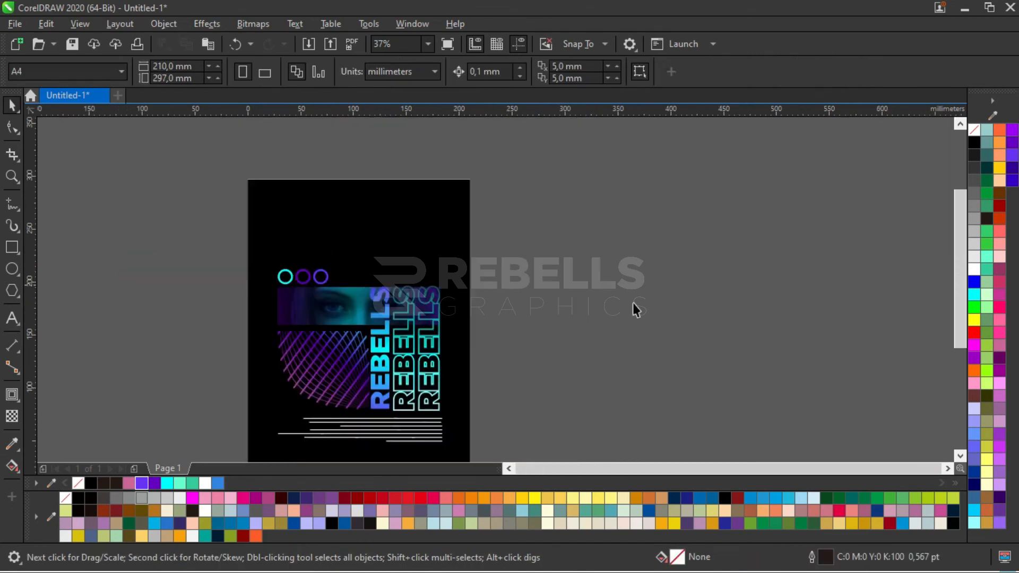
Add the artistic text "28.10.21" on the black area above the eye strip.
{"action": "scroll", "coordinate": [356, 283], "scroll_direction": "up", "scroll_amount": 2}
{"action": "left_click", "coordinate": [18, 323]}
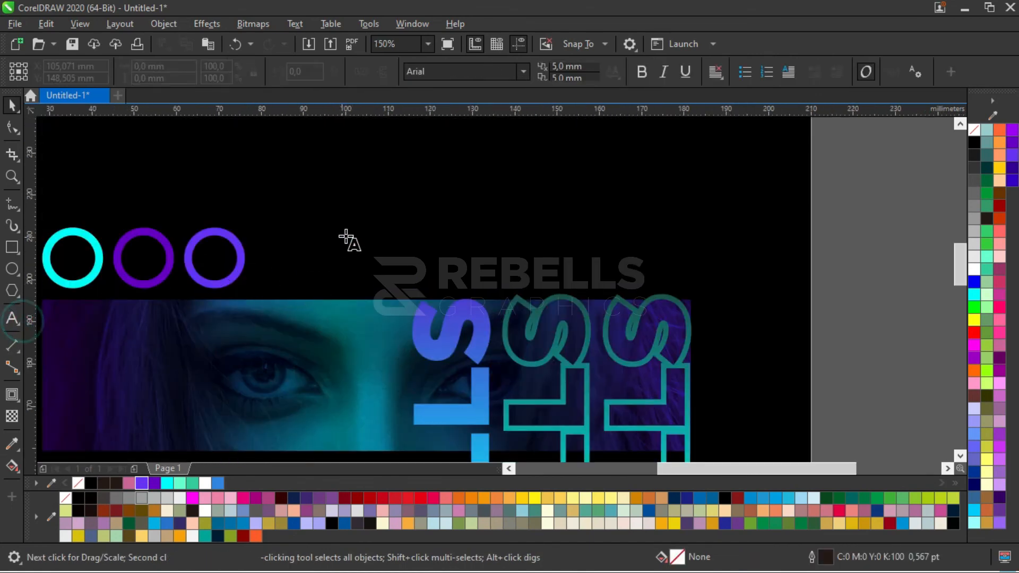
{"action": "left_click", "coordinate": [346, 238]}
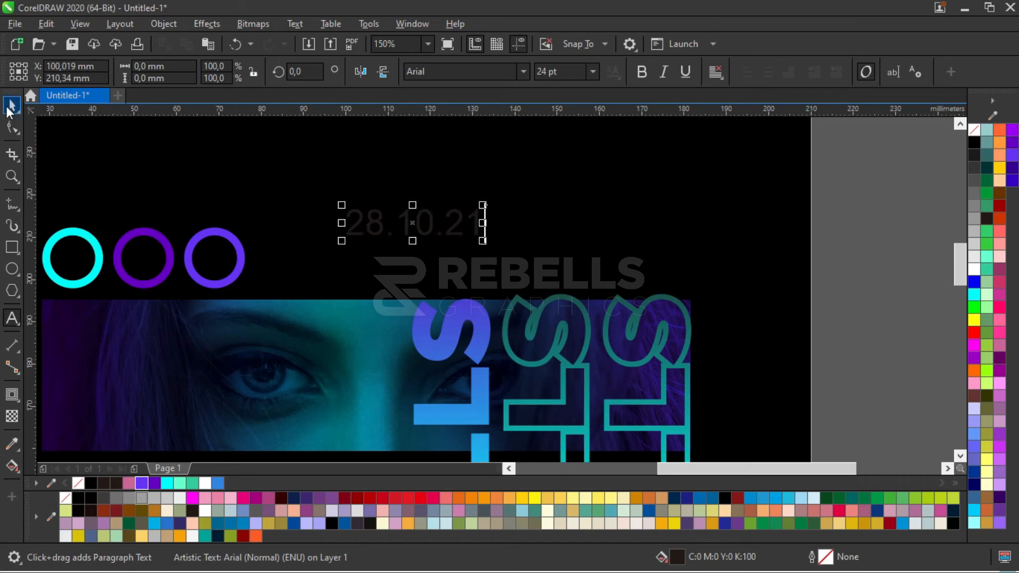
{"action": "left_click", "coordinate": [10, 105]}
Enlarge the date text to about 45 mm wide and place it above the eye strip's right end, vertically centered with the rings.
{"action": "left_click_drag", "start_coordinate": [497, 236], "coordinate": [645, 263]}
{"action": "left_click_drag", "start_coordinate": [556, 240], "coordinate": [502, 225]}
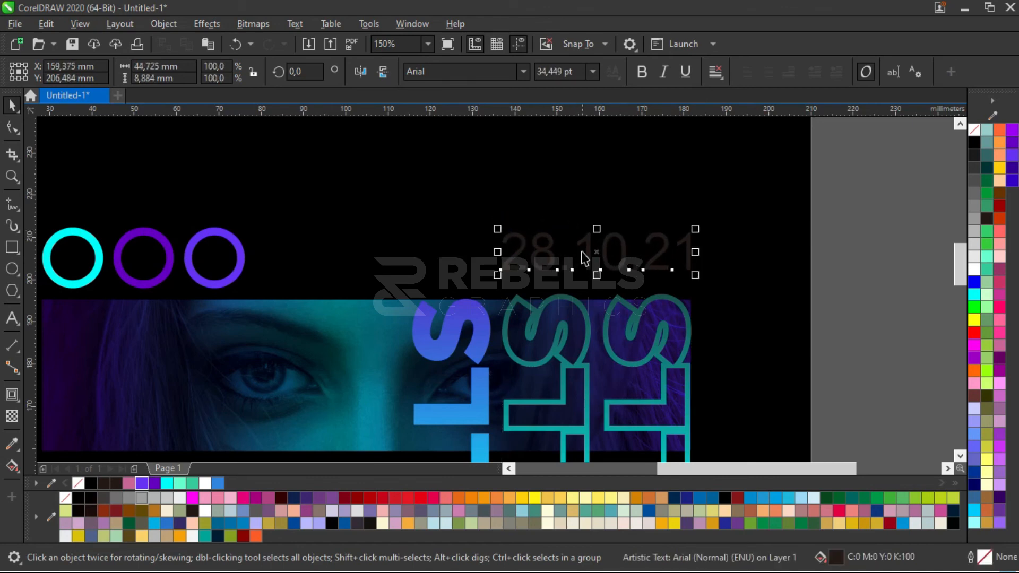
{"action": "left_click_drag", "start_coordinate": [595, 251], "coordinate": [597, 257]}
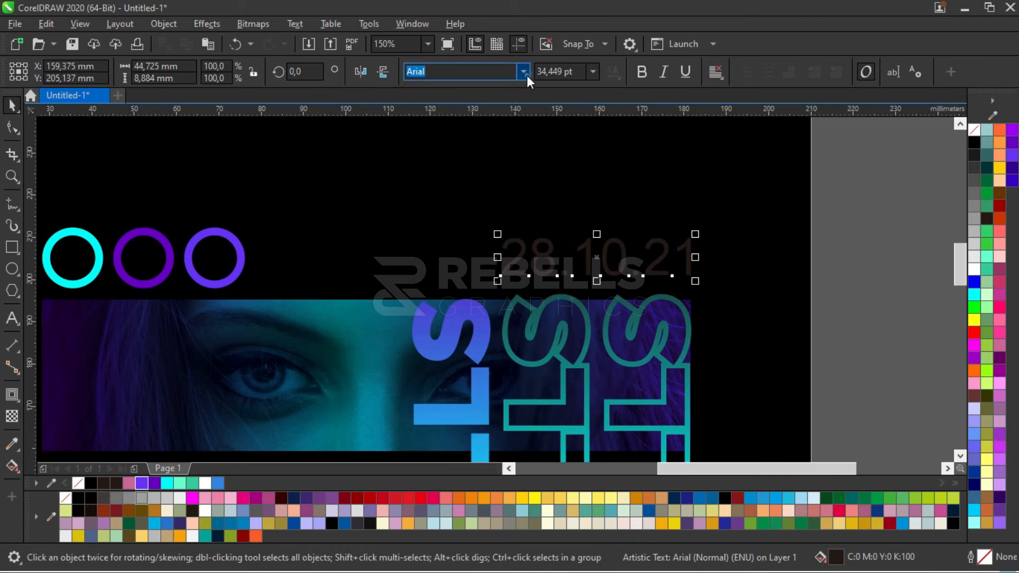
Set the date text's font to Gotham Black and fill it with Deep River purple (#6600CC).
{"action": "left_click", "coordinate": [526, 74]}
{"action": "left_click", "coordinate": [513, 114]}
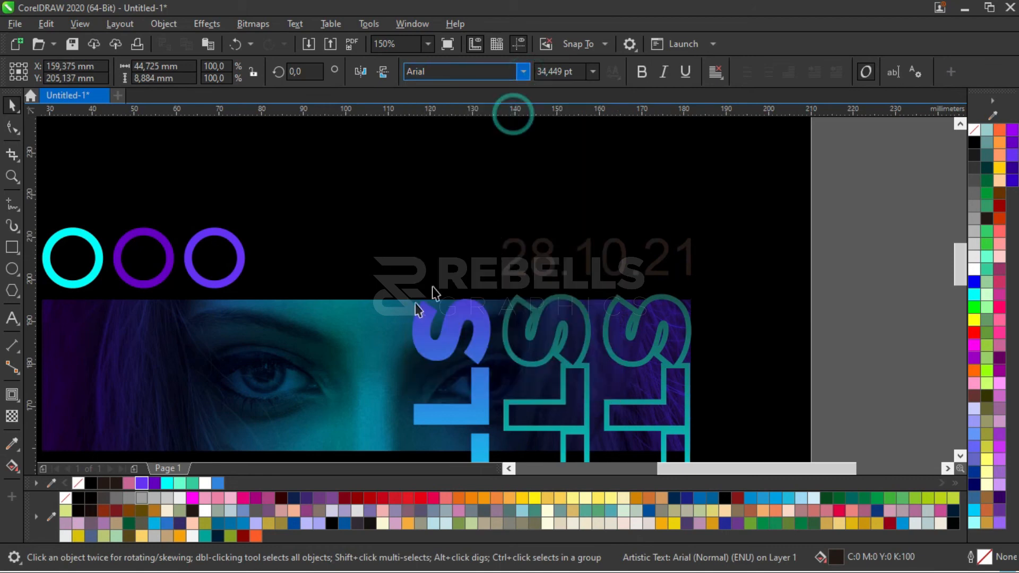
{"action": "left_click", "coordinate": [154, 483]}
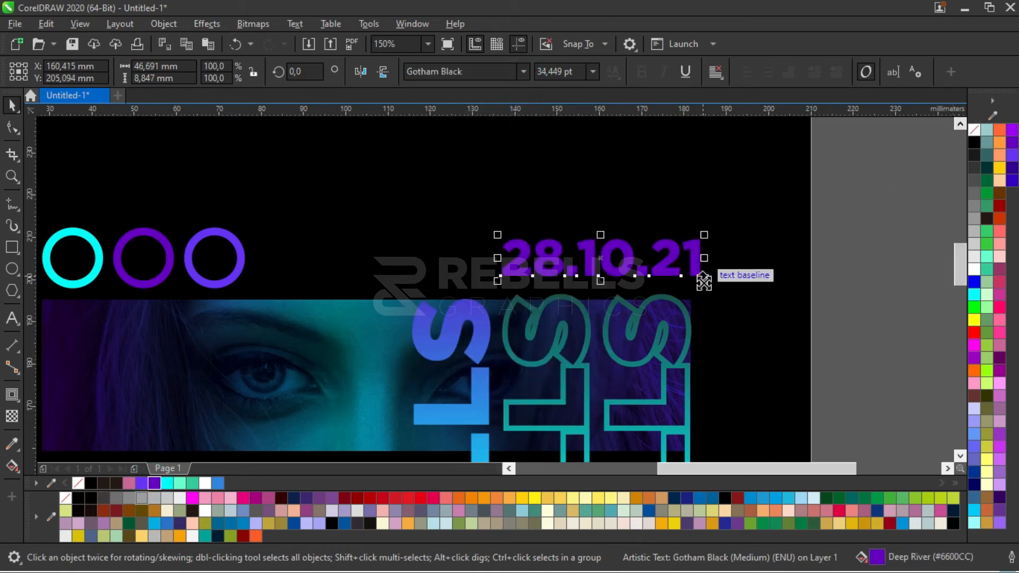
Align the date text's right edge with the right edge of the eye strip.
{"action": "left_click", "coordinate": [342, 347], "text": "shift"}
{"action": "key", "text": "r"}
{"action": "scroll", "coordinate": [754, 228], "scroll_direction": "down", "scroll_amount": 5}
{"action": "left_click", "coordinate": [763, 257]}
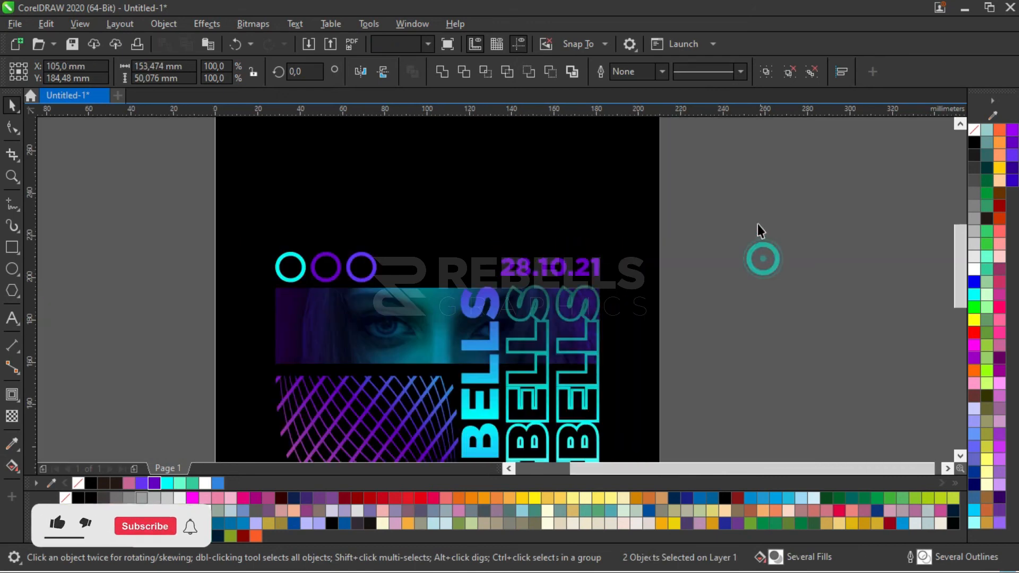
Group all the artwork on the black background and center the group on the page.
{"action": "left_click_drag", "start_coordinate": [717, 205], "coordinate": [395, 432]}
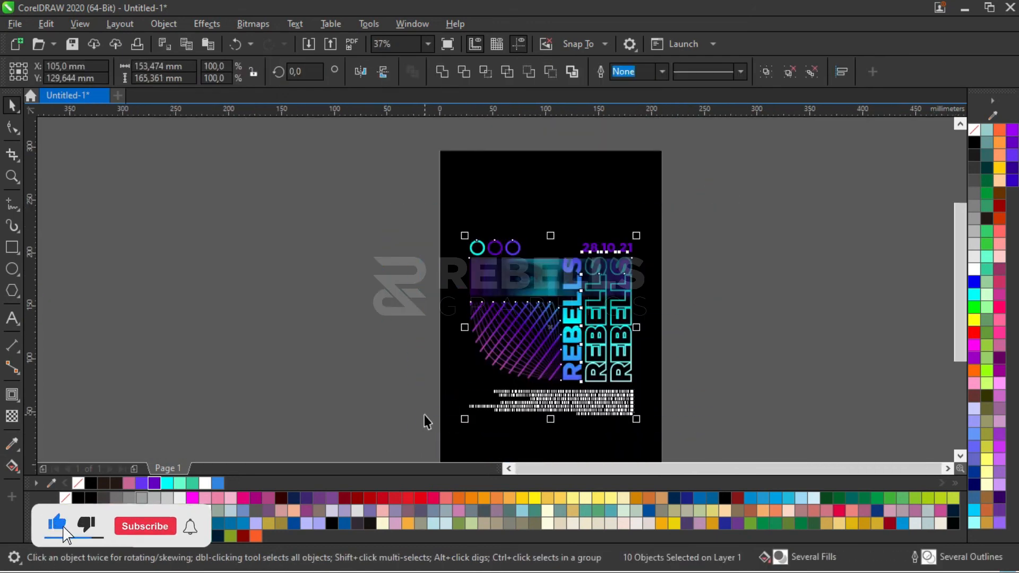
{"action": "key", "text": "ctrl+g"}
{"action": "key", "text": "c"}
{"action": "key", "text": "shift+F4"}
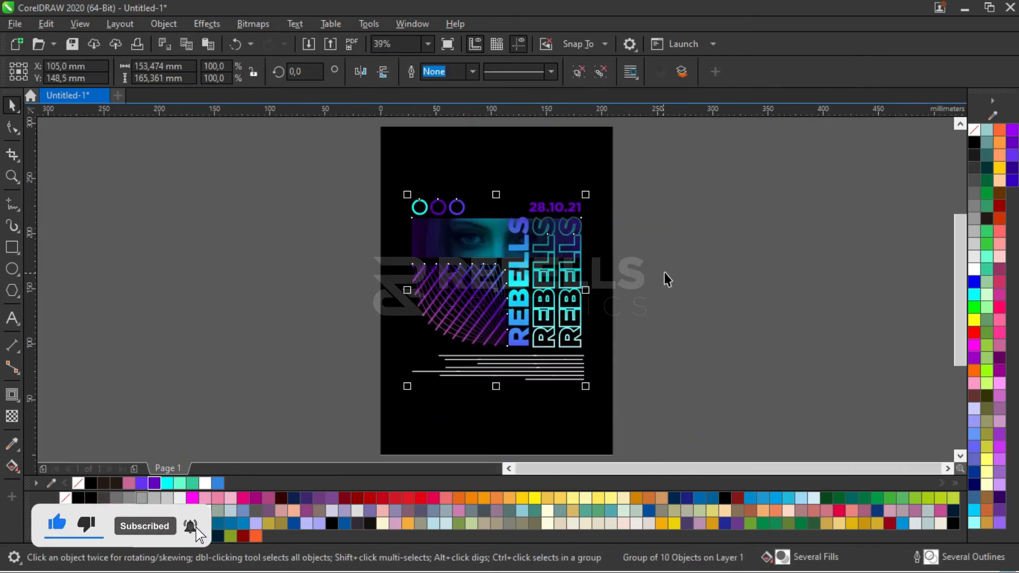
{"action": "left_click", "coordinate": [683, 274]}
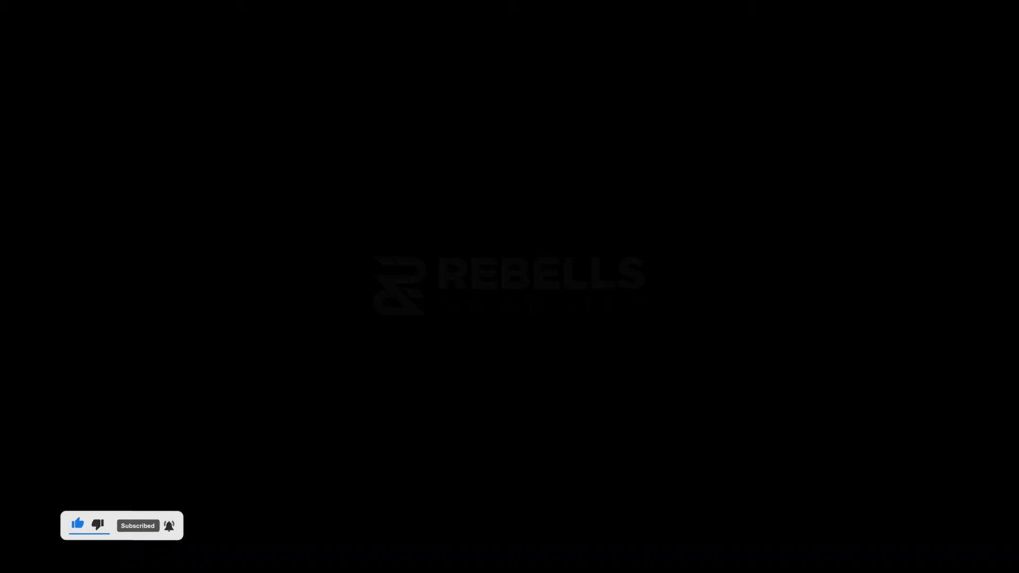